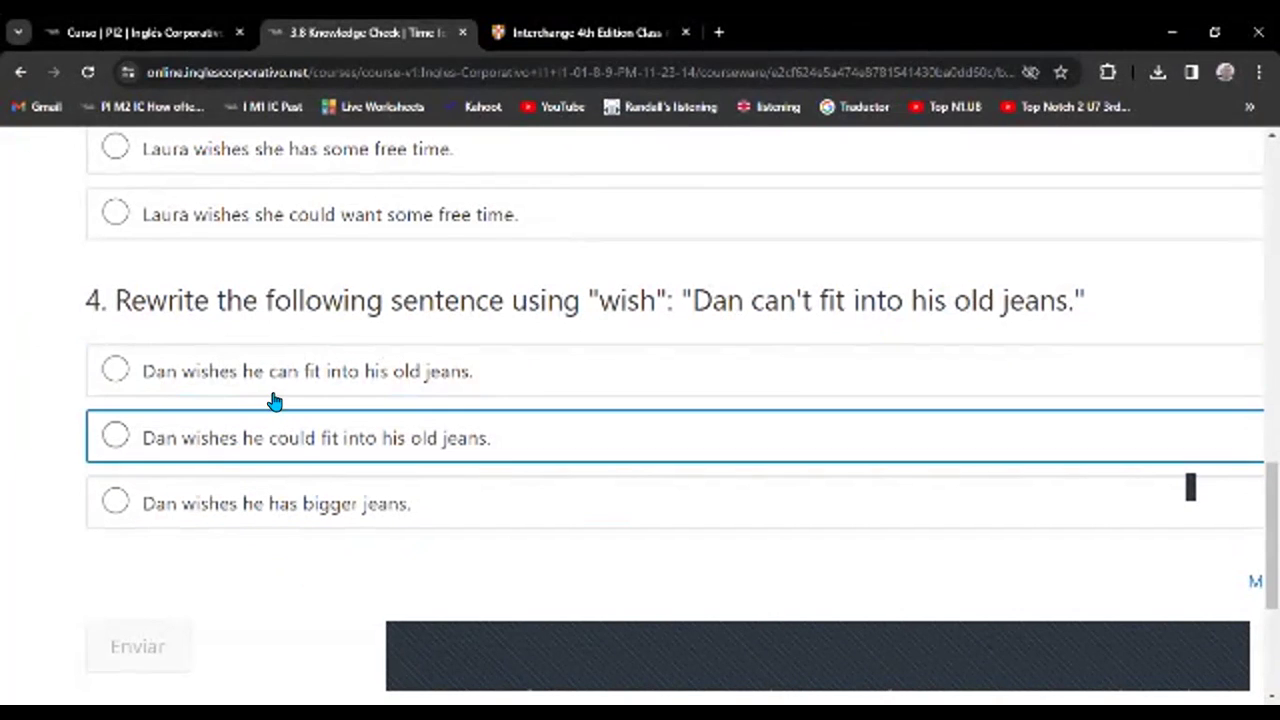
Answer question 4 with the "wishes he could fit into his old jeans" option, submit the 3.8 Knowledge Check and review the marked answers.
{"action": "left_click", "coordinate": [115, 433]}
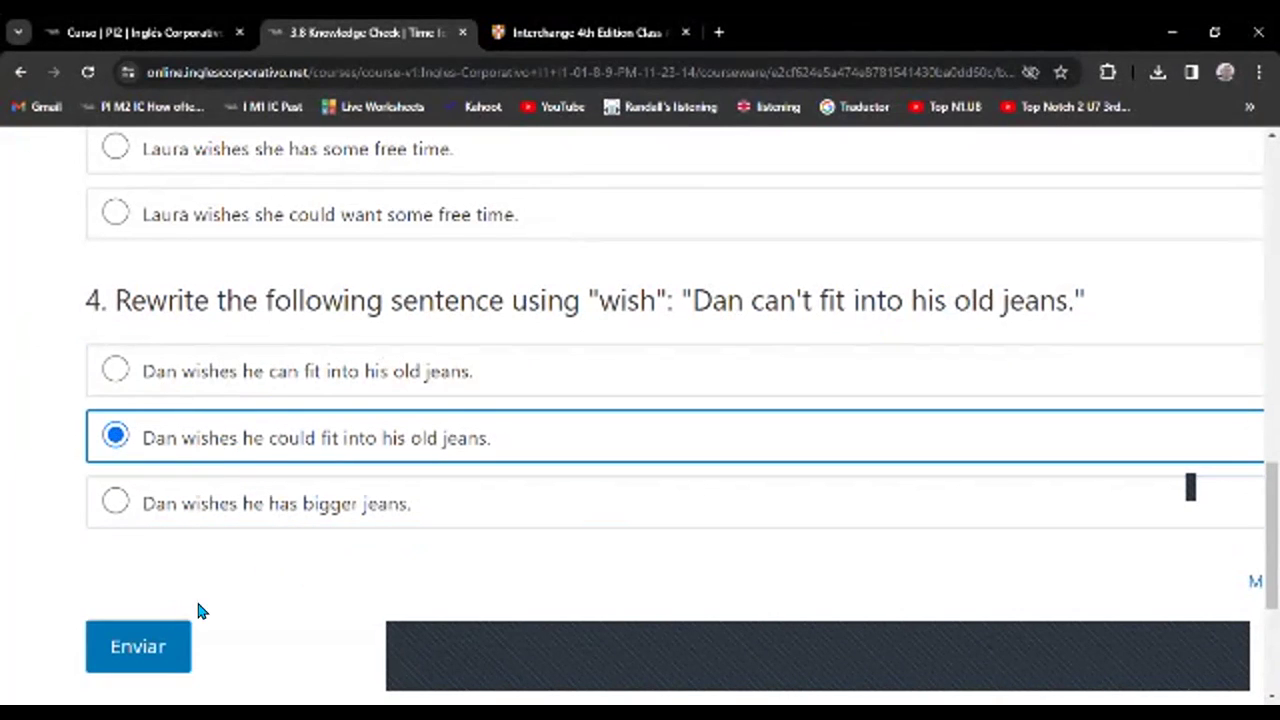
{"action": "left_click", "coordinate": [140, 647]}
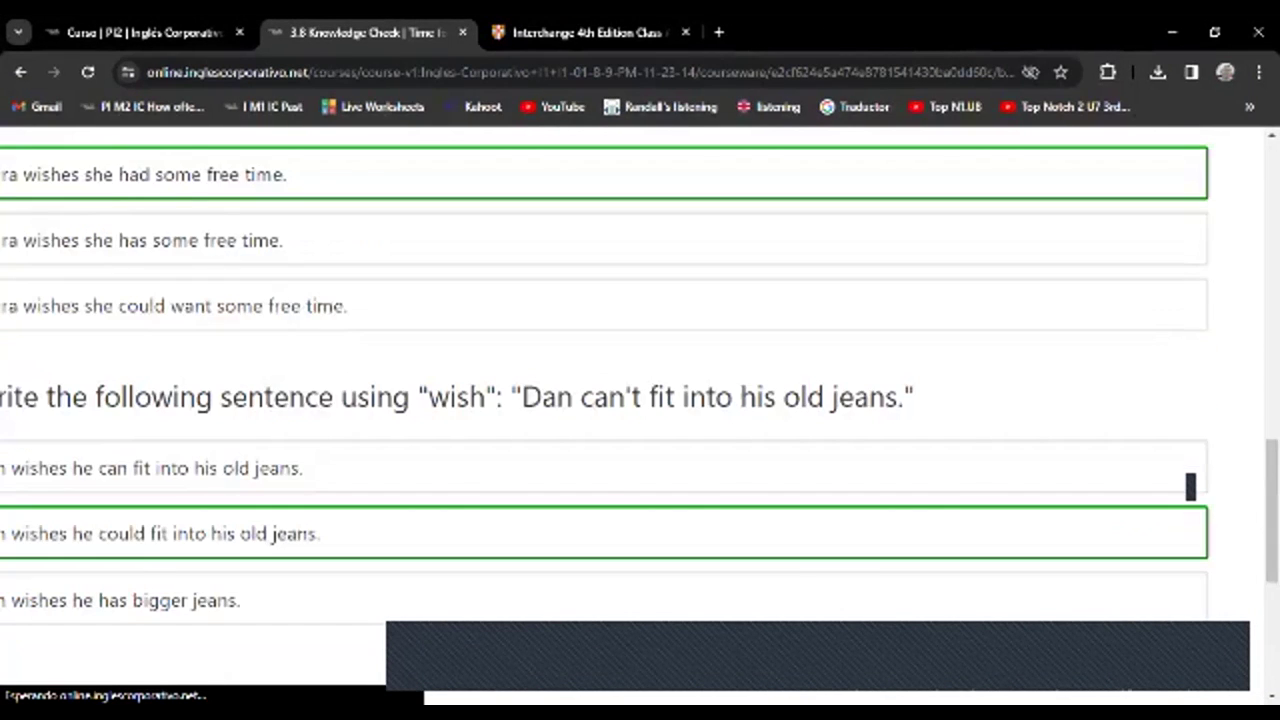
{"action": "scroll", "coordinate": [600, 477], "scroll_direction": "down", "scroll_amount": 2}
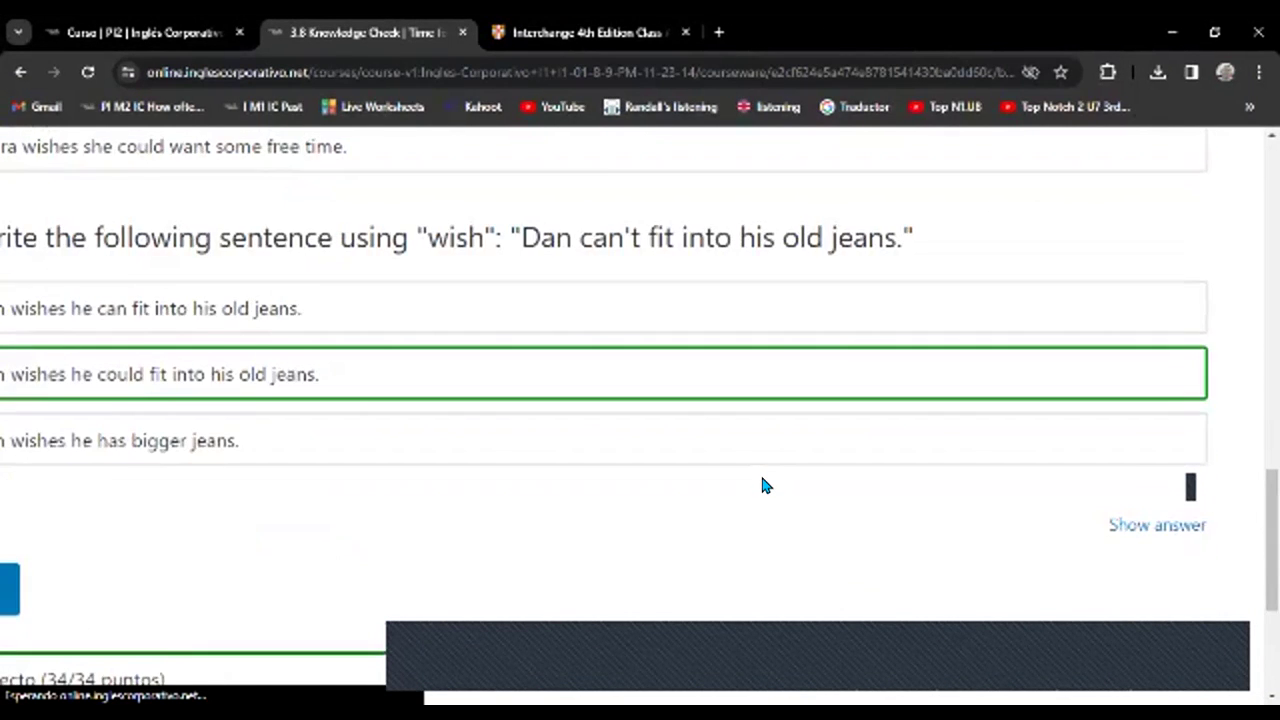
{"action": "scroll", "coordinate": [535, 378], "scroll_direction": "up", "scroll_amount": 7}
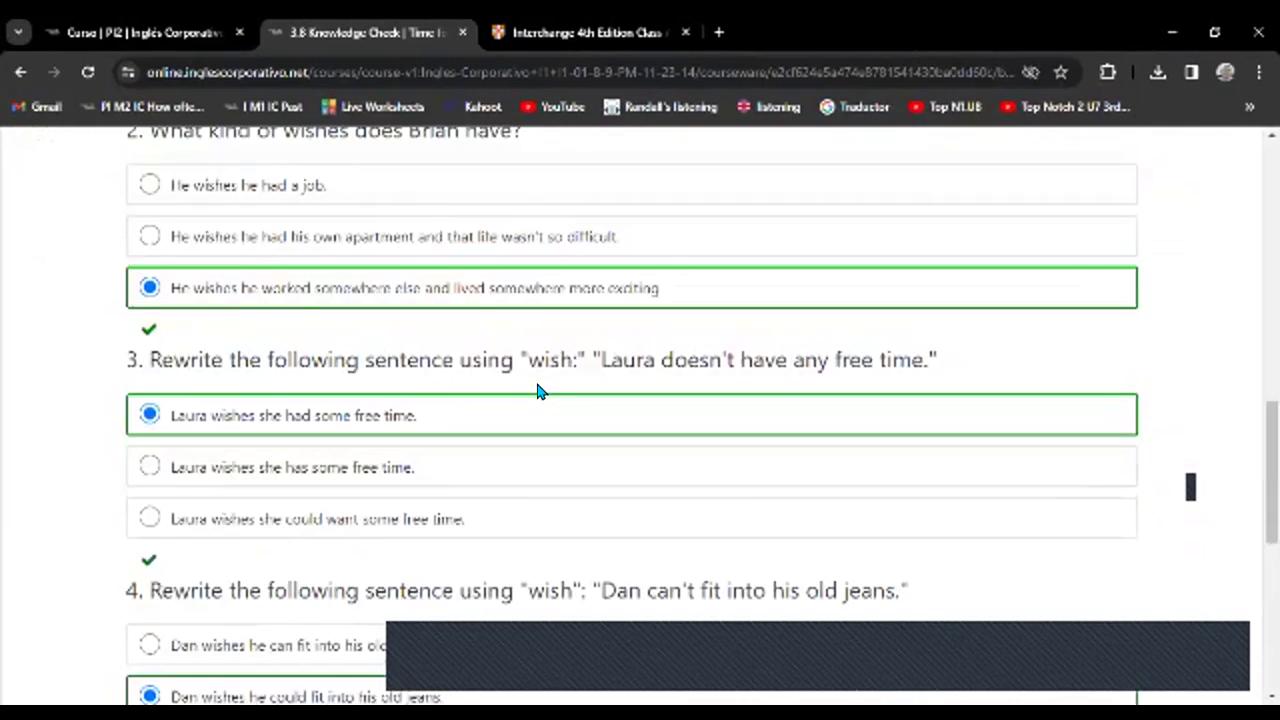
{"action": "scroll", "coordinate": [825, 319], "scroll_direction": "down", "scroll_amount": 8}
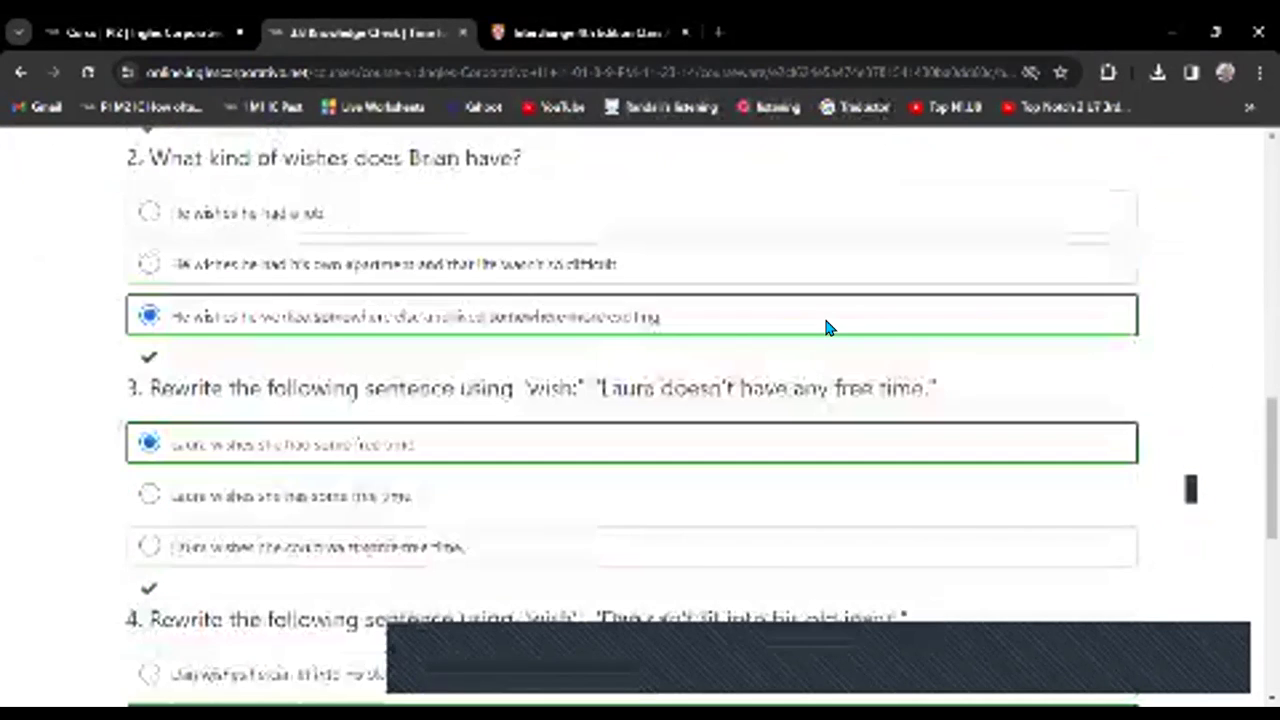
{"action": "scroll", "coordinate": [825, 319], "scroll_direction": "up", "scroll_amount": 2}
{"action": "scroll", "coordinate": [825, 326], "scroll_direction": "up", "scroll_amount": 10}
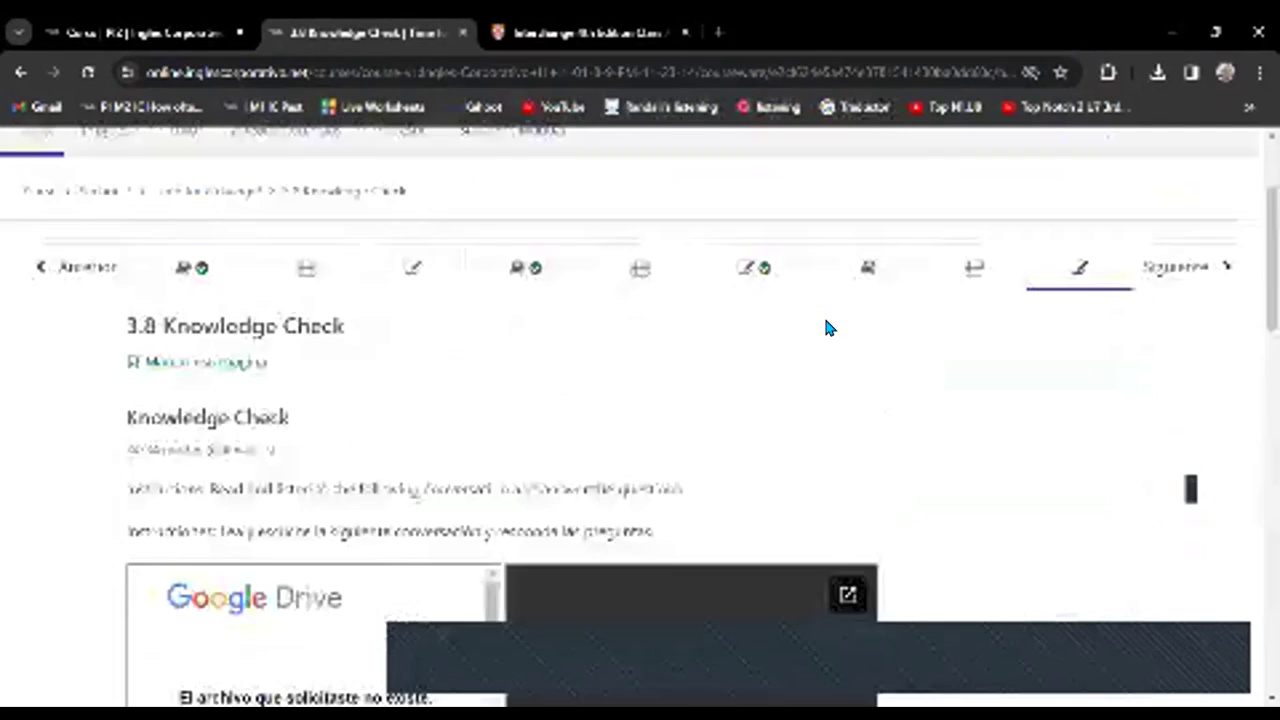
Reload the 3.8 Knowledge Check page and check its completion mark and saved answers.
{"action": "left_click", "coordinate": [1079, 270]}
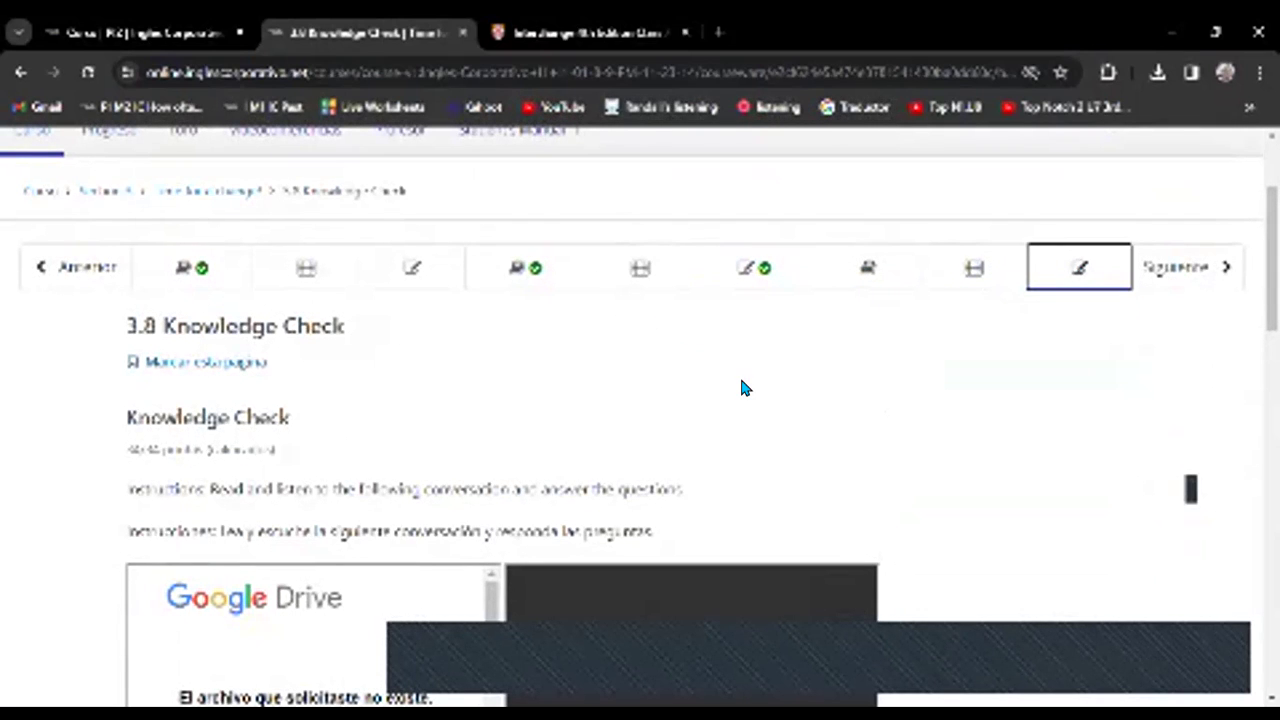
{"action": "scroll", "coordinate": [1068, 275], "scroll_direction": "down", "scroll_amount": 1}
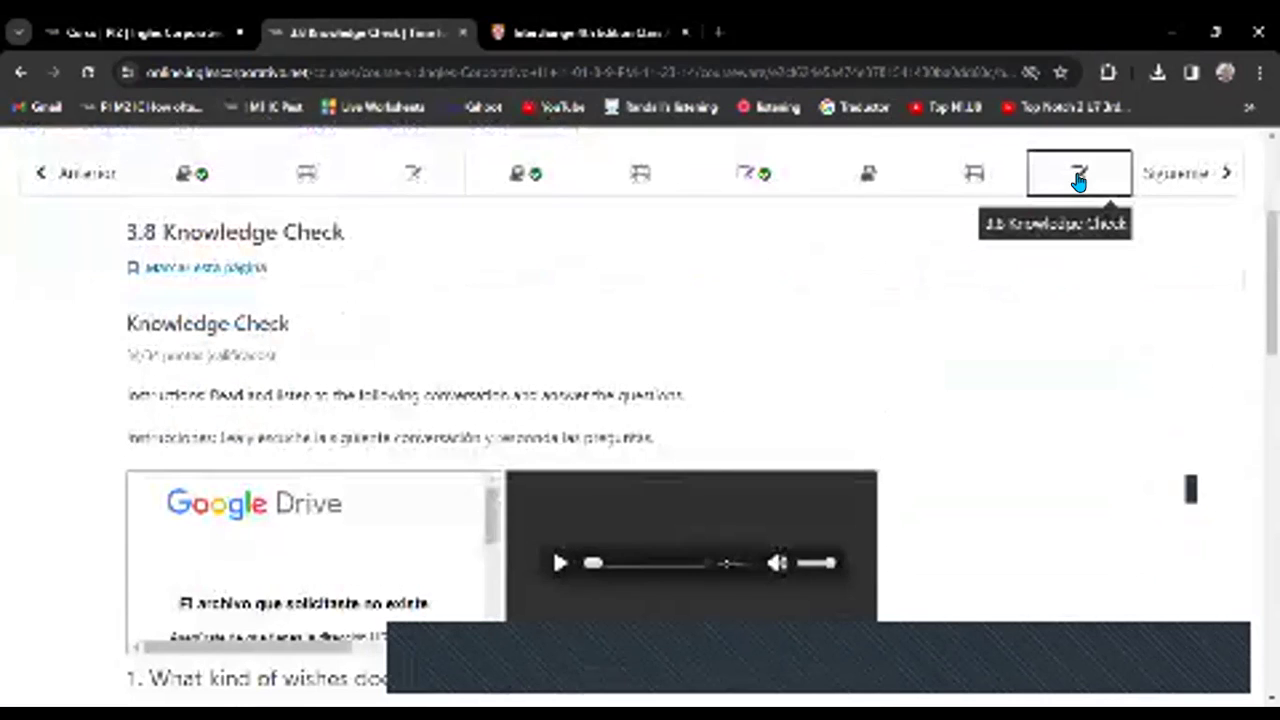
{"action": "left_click", "coordinate": [87, 72]}
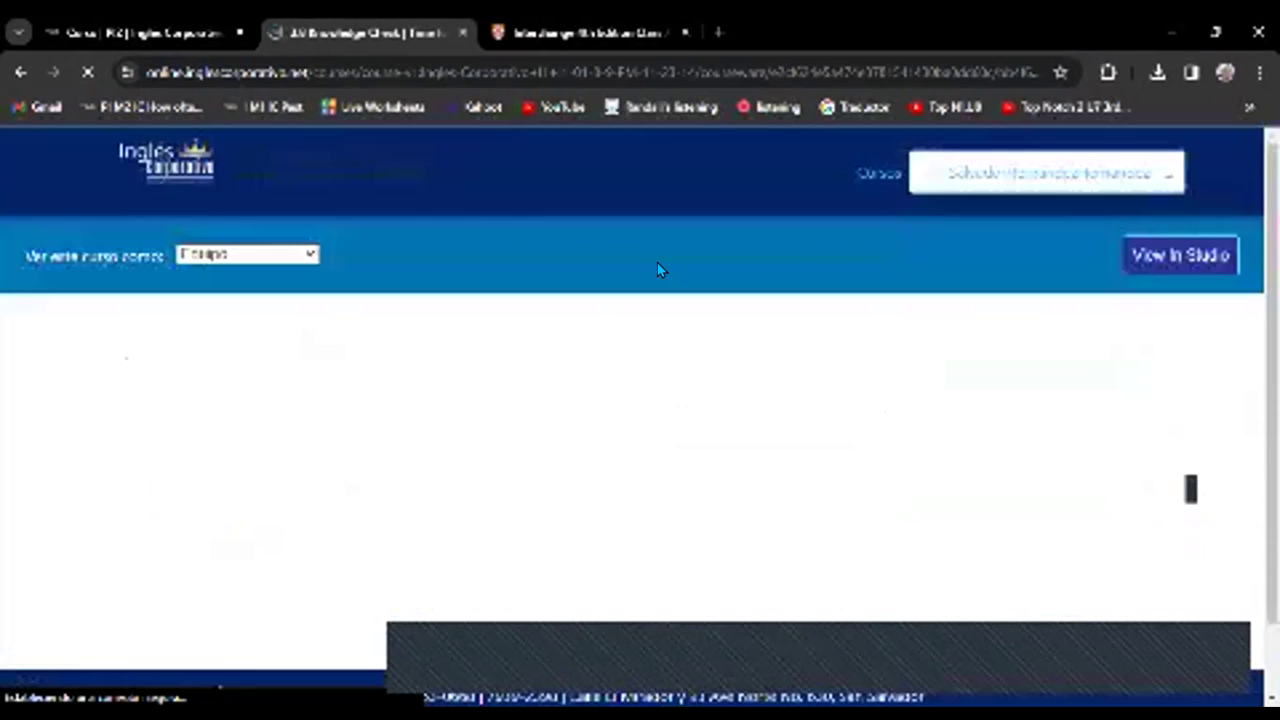
{"action": "scroll", "coordinate": [730, 354], "scroll_direction": "down", "scroll_amount": 5}
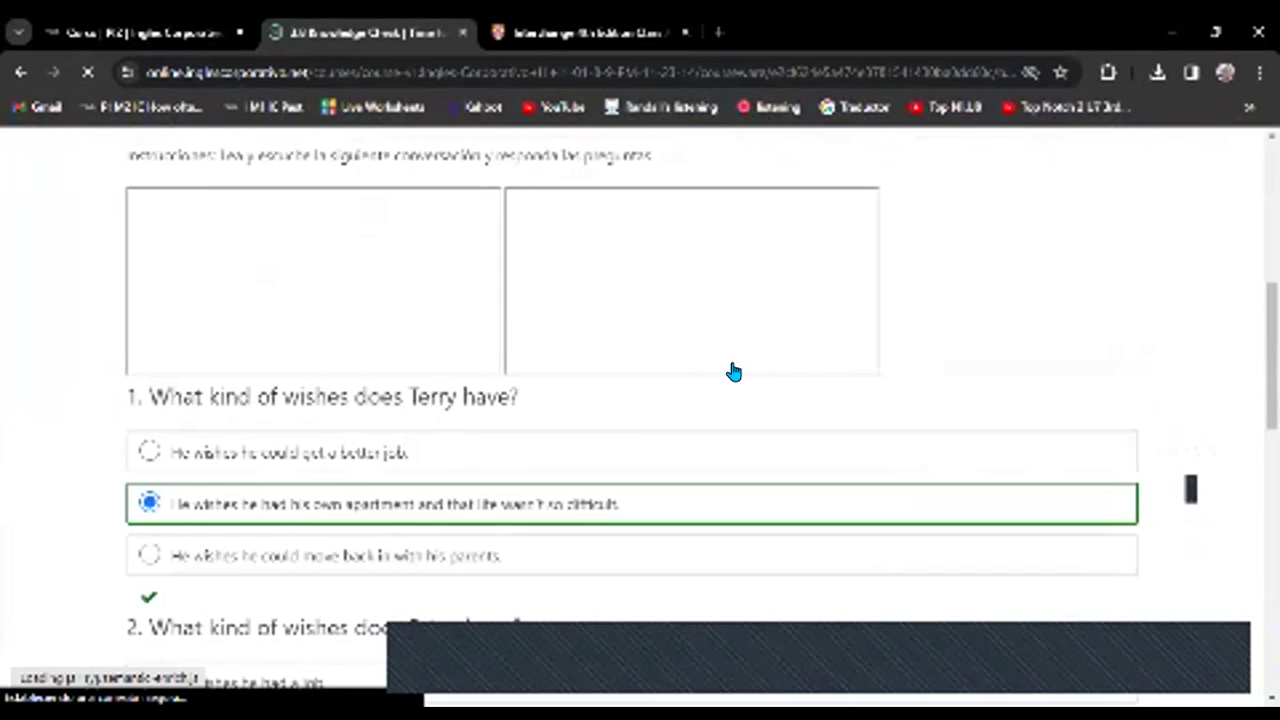
{"action": "scroll", "coordinate": [731, 369], "scroll_direction": "down", "scroll_amount": 3}
{"action": "scroll", "coordinate": [731, 369], "scroll_direction": "down", "scroll_amount": 3}
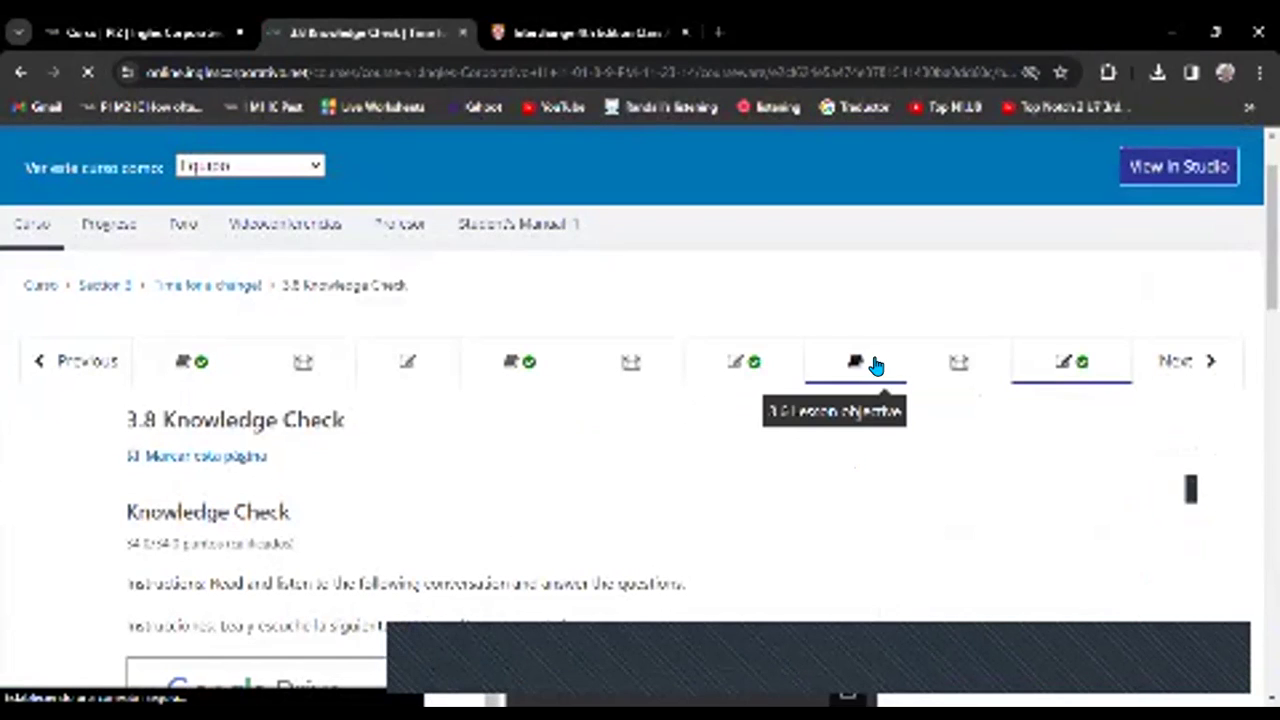
Go on to the Midterm Exam's "A. Listening" unit and look over its instructions, audio and questions.
{"action": "left_click", "coordinate": [1168, 372]}
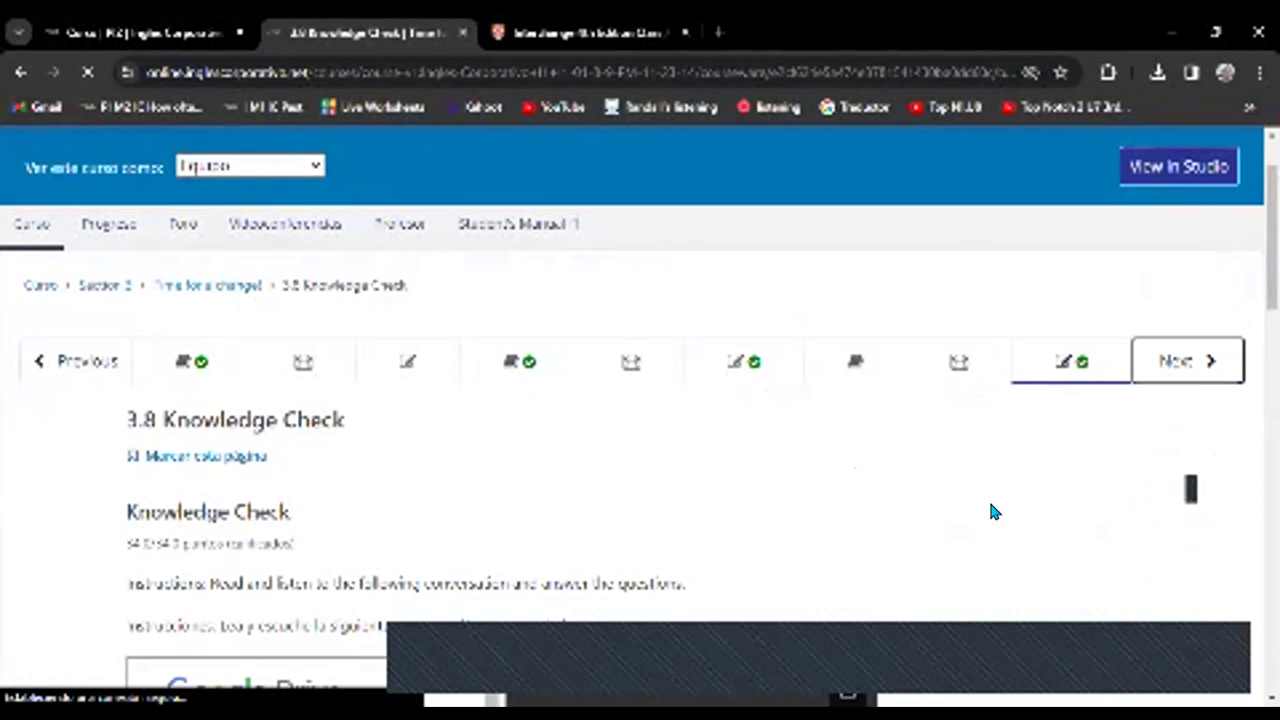
{"action": "scroll", "coordinate": [713, 447], "scroll_direction": "down", "scroll_amount": 5}
{"action": "scroll", "coordinate": [726, 453], "scroll_direction": "down", "scroll_amount": 3}
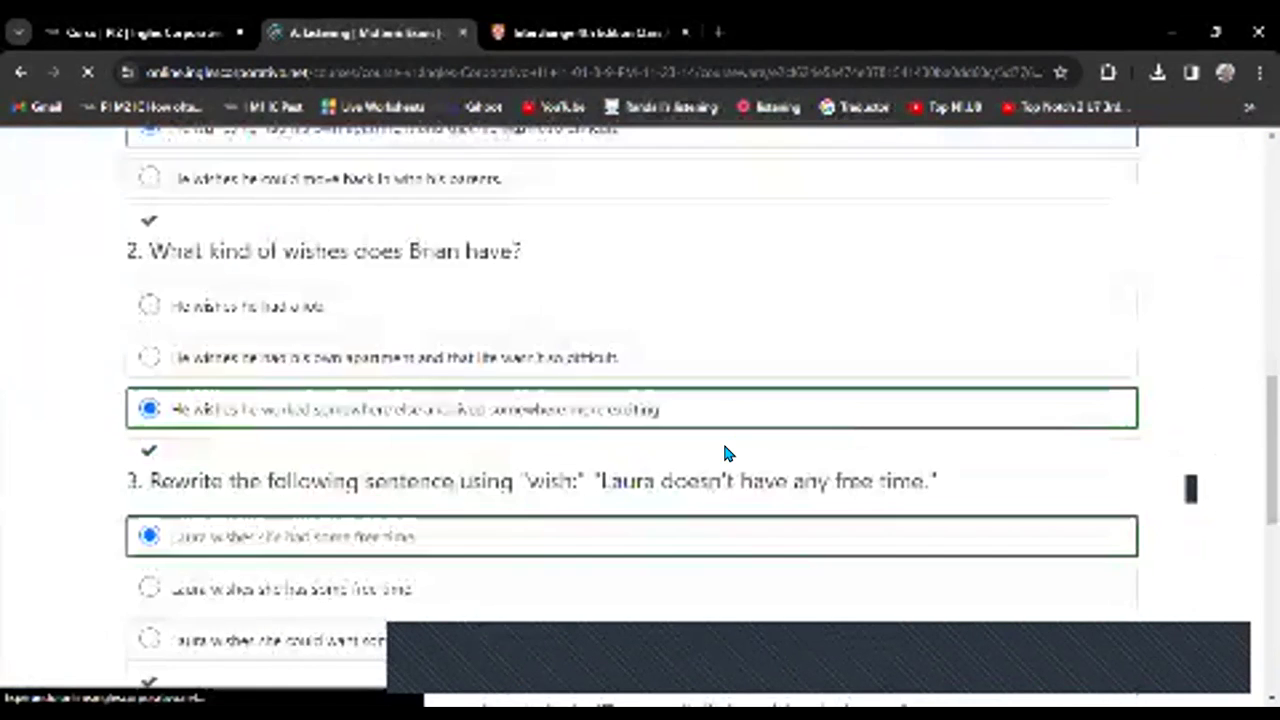
{"action": "scroll", "coordinate": [726, 453], "scroll_direction": "down", "scroll_amount": 8}
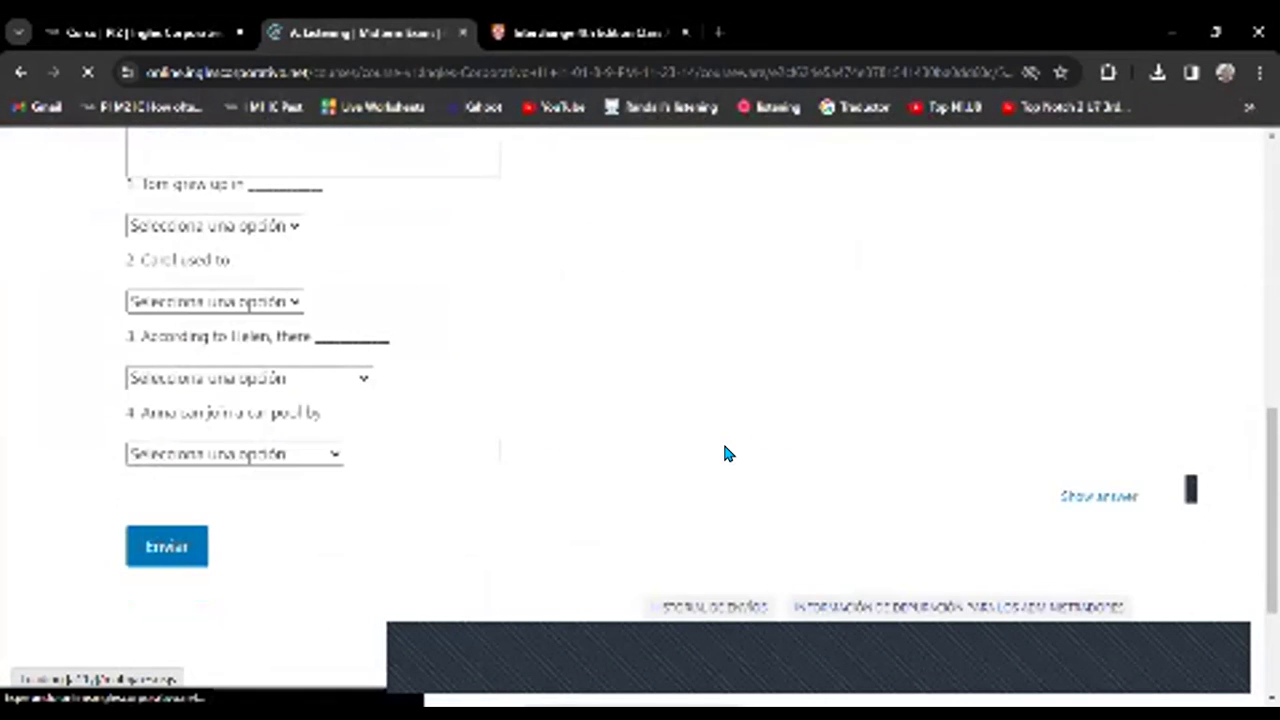
{"action": "scroll", "coordinate": [722, 450], "scroll_direction": "up", "scroll_amount": 10}
{"action": "scroll", "coordinate": [630, 494], "scroll_direction": "down", "scroll_amount": 4}
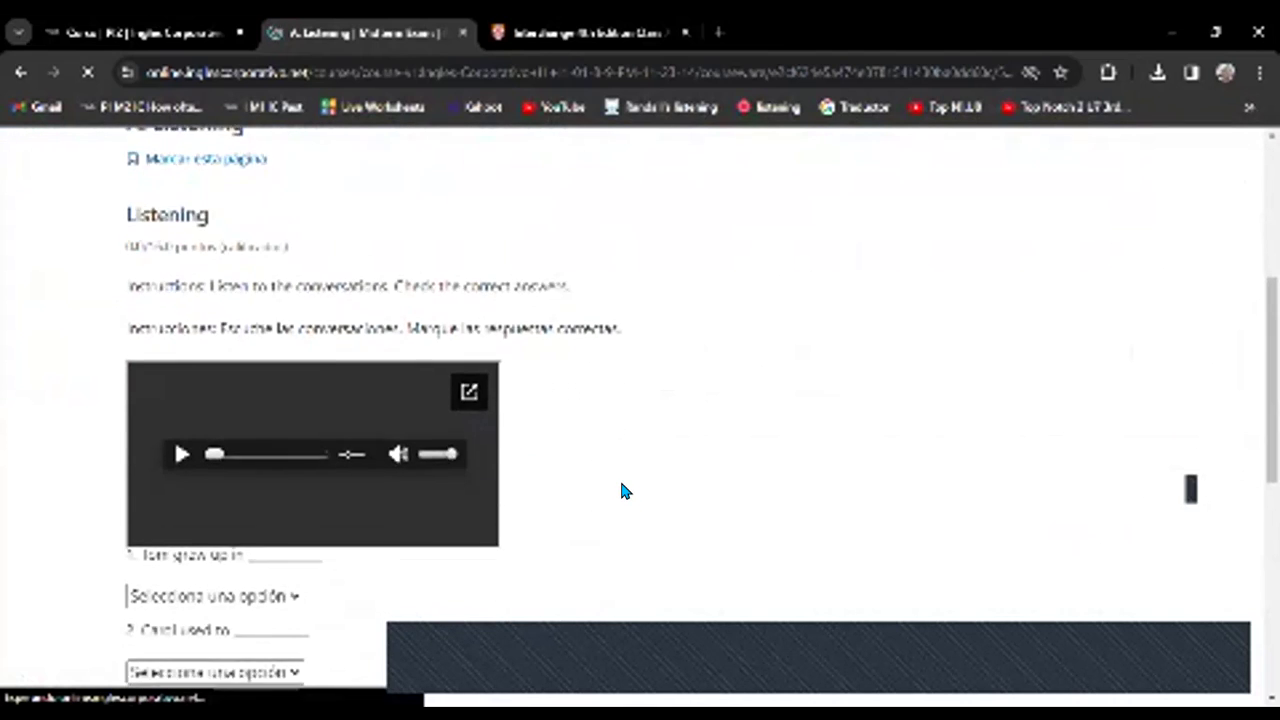
{"action": "scroll", "coordinate": [621, 490], "scroll_direction": "down", "scroll_amount": 2}
{"action": "scroll", "coordinate": [621, 485], "scroll_direction": "up", "scroll_amount": 2}
{"action": "scroll", "coordinate": [621, 485], "scroll_direction": "up", "scroll_amount": 2}
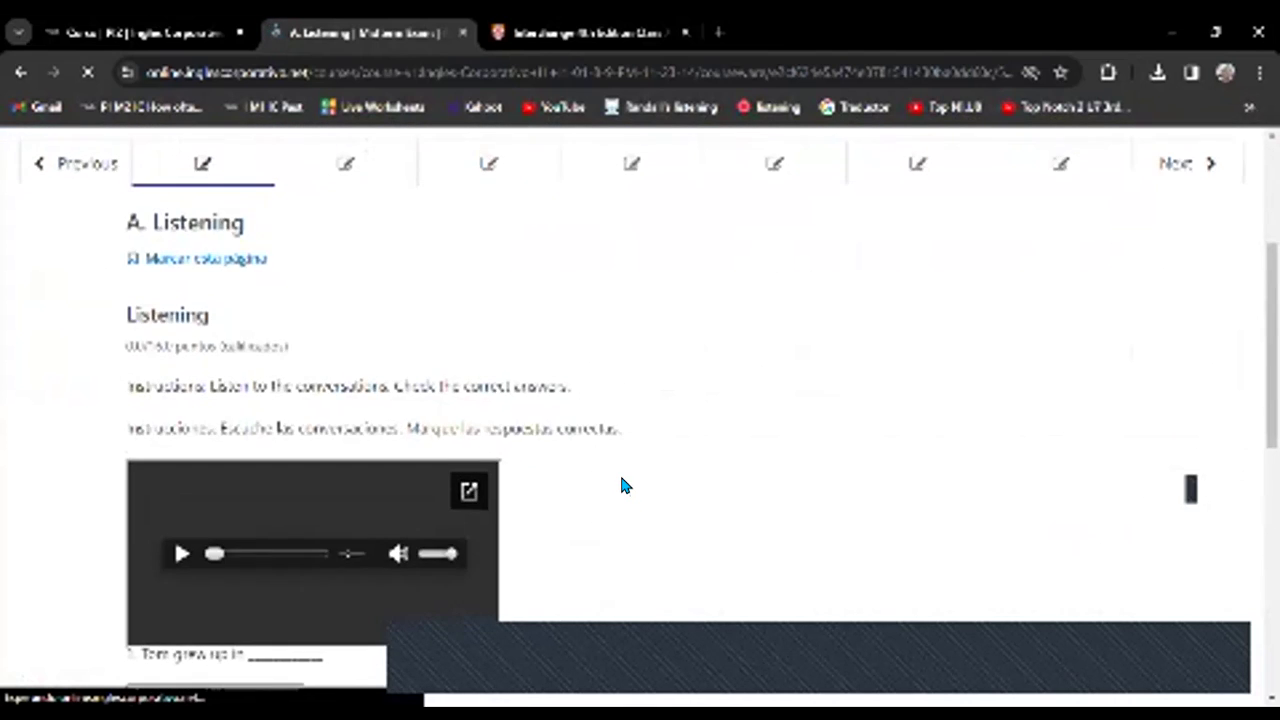
Open the exam unit "B. Use the past tense." and answer question 1 with "were you born".
{"action": "left_click", "coordinate": [336, 263]}
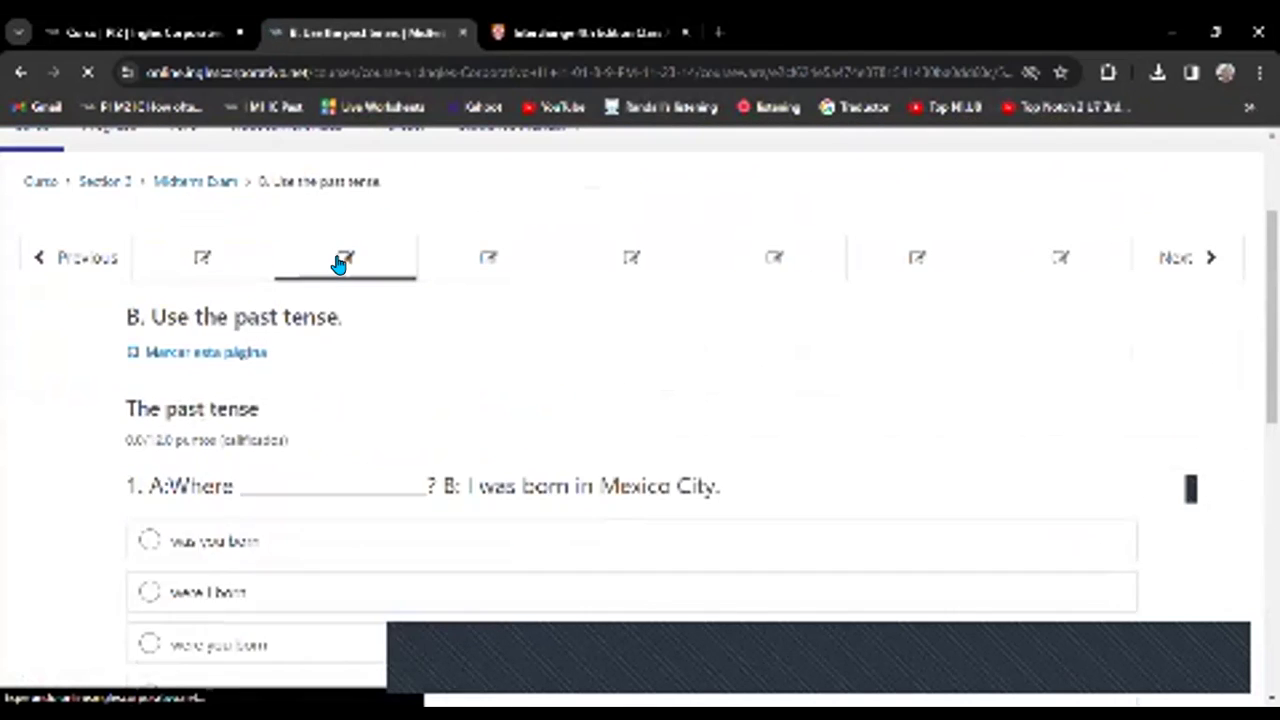
{"action": "scroll", "coordinate": [494, 370], "scroll_direction": "down", "scroll_amount": 2}
{"action": "scroll", "coordinate": [486, 365], "scroll_direction": "down", "scroll_amount": 8}
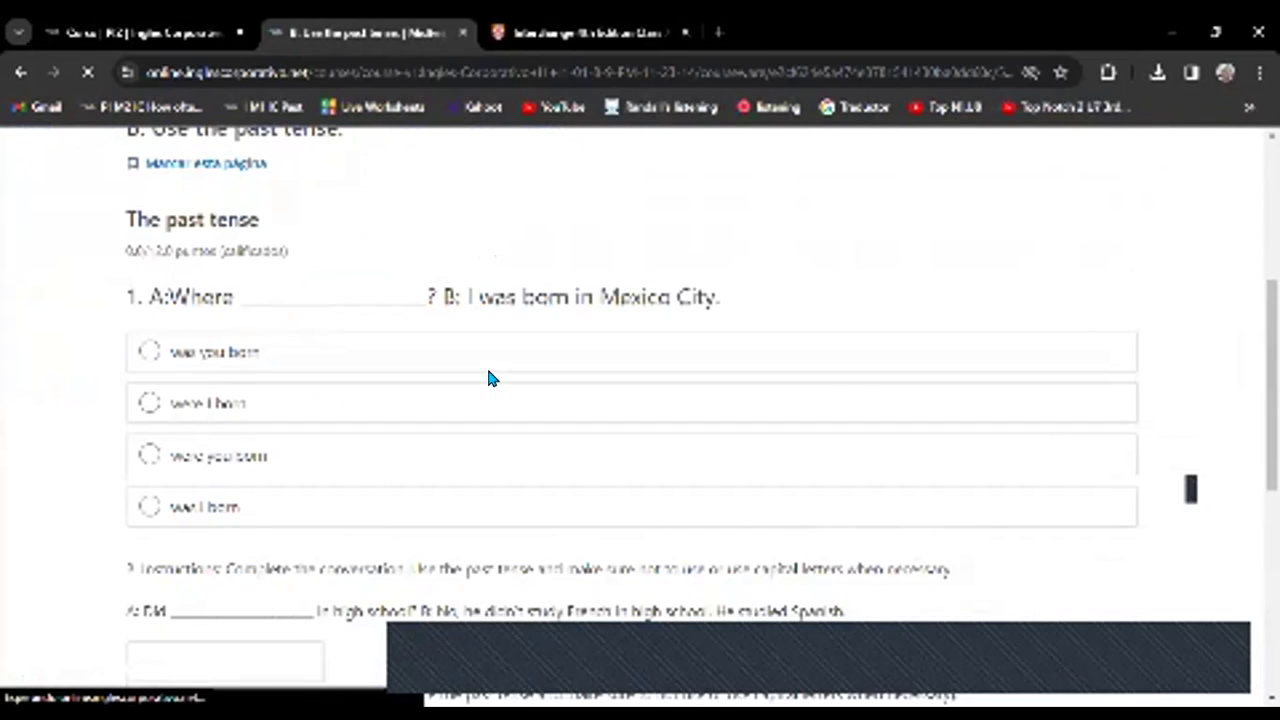
{"action": "scroll", "coordinate": [481, 368], "scroll_direction": "up", "scroll_amount": 8}
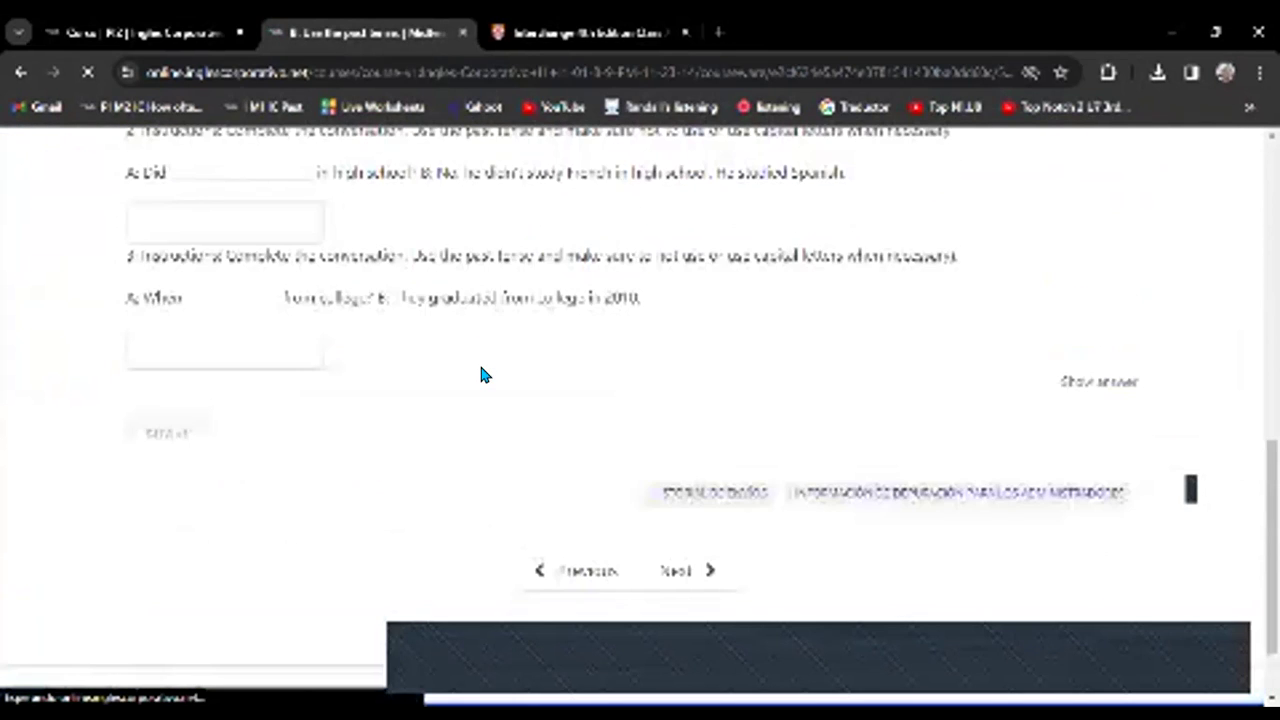
{"action": "scroll", "coordinate": [480, 374], "scroll_direction": "up", "scroll_amount": 2}
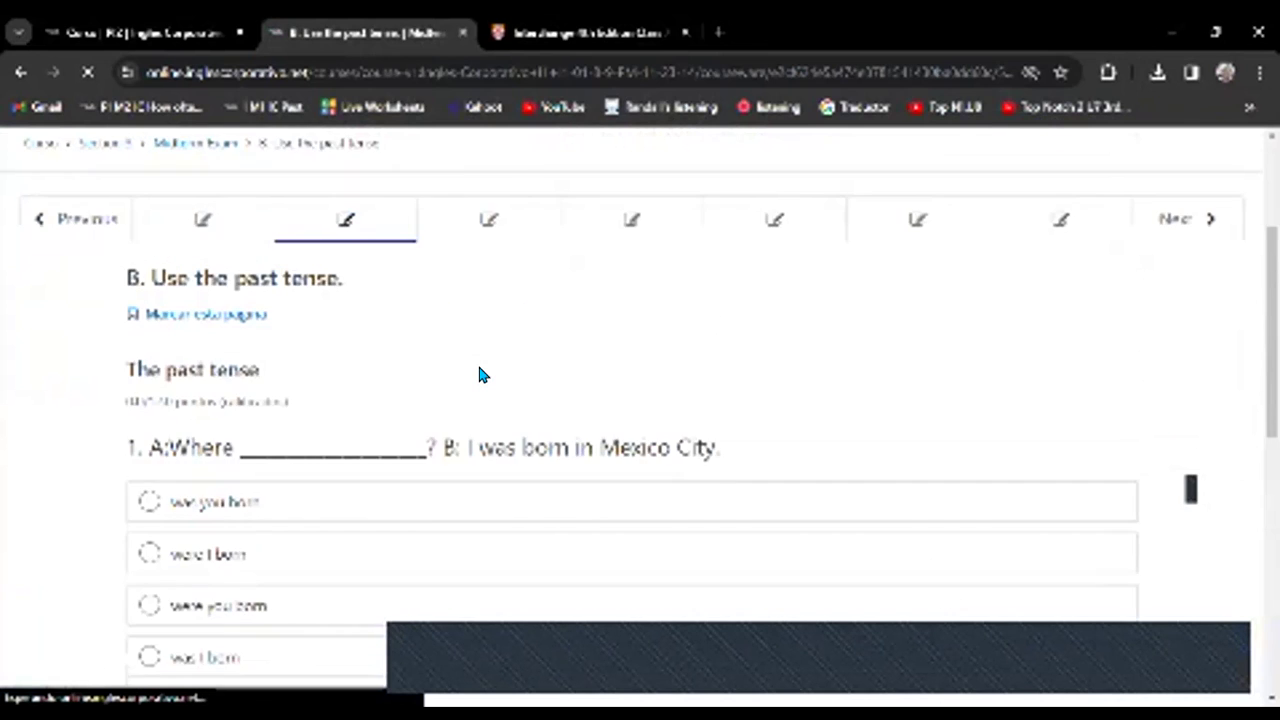
{"action": "scroll", "coordinate": [480, 374], "scroll_direction": "down", "scroll_amount": 4}
{"action": "scroll", "coordinate": [480, 374], "scroll_direction": "up", "scroll_amount": 1}
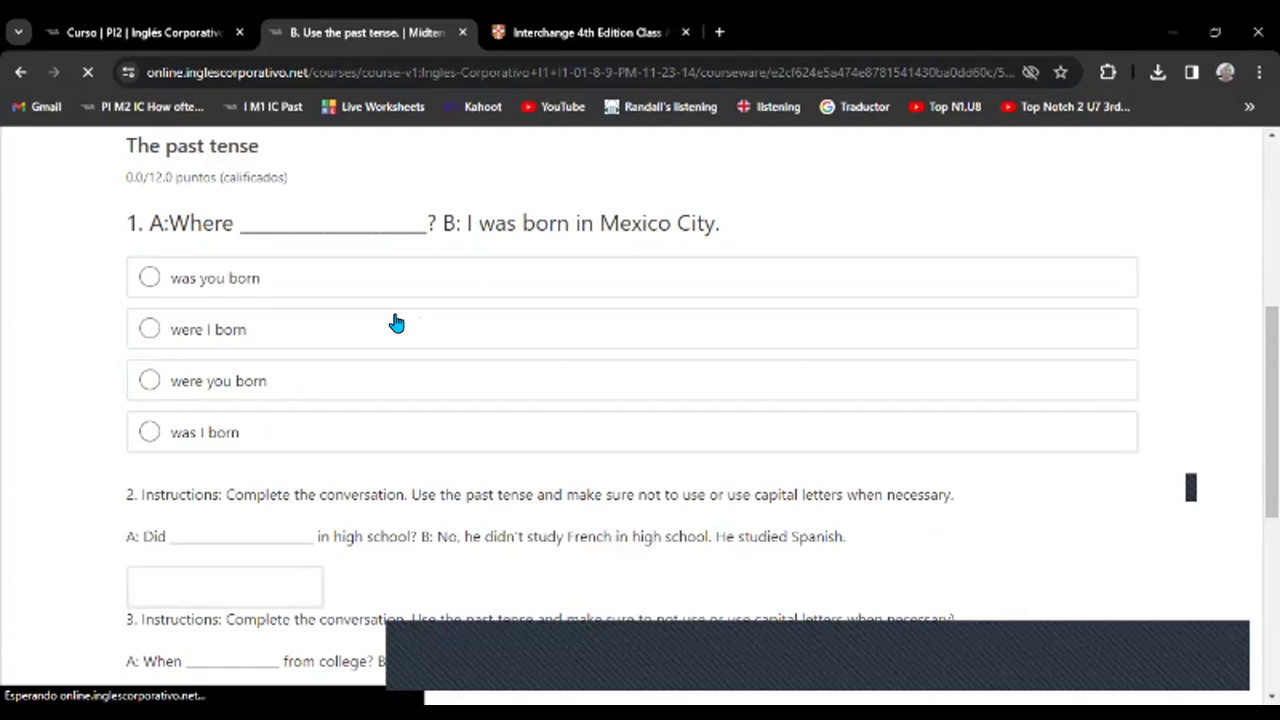
{"action": "left_click", "coordinate": [149, 379]}
Fill in the answer to question 2 as "he study French", with a capital F in French.
{"action": "scroll", "coordinate": [278, 446], "scroll_direction": "down", "scroll_amount": 2}
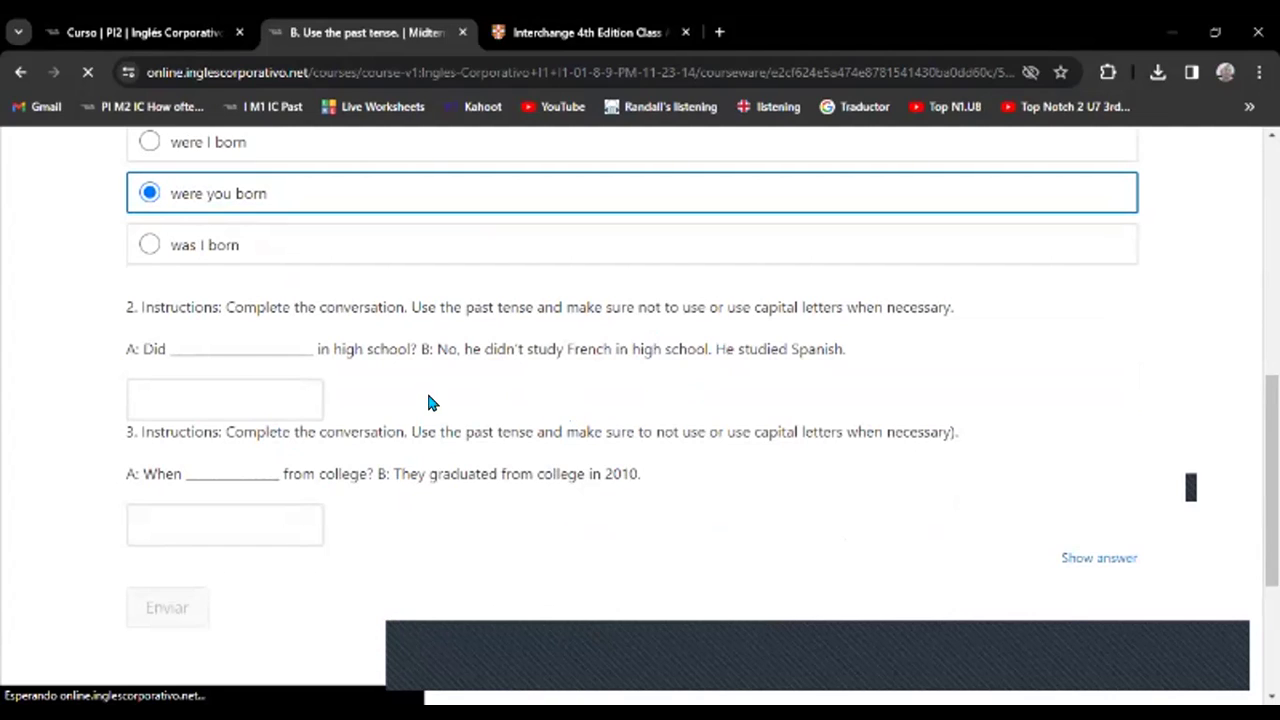
{"action": "left_click", "coordinate": [314, 383]}
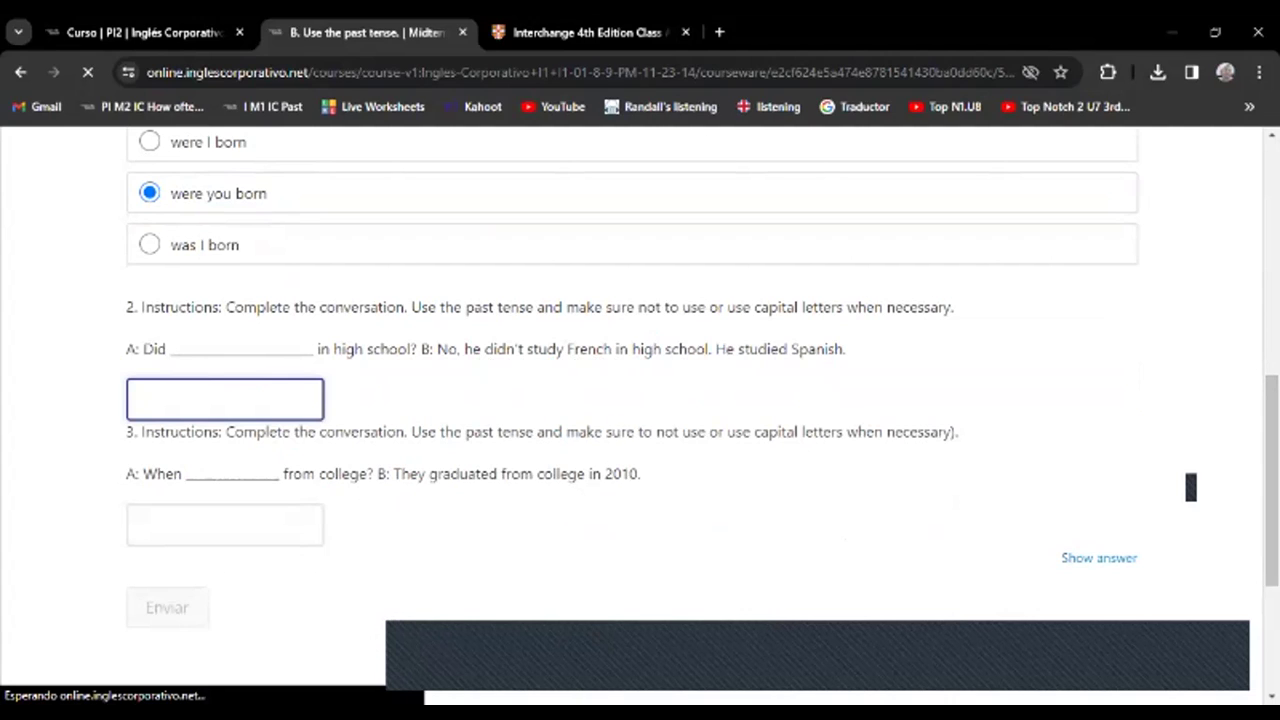
{"action": "type", "text": "h"}
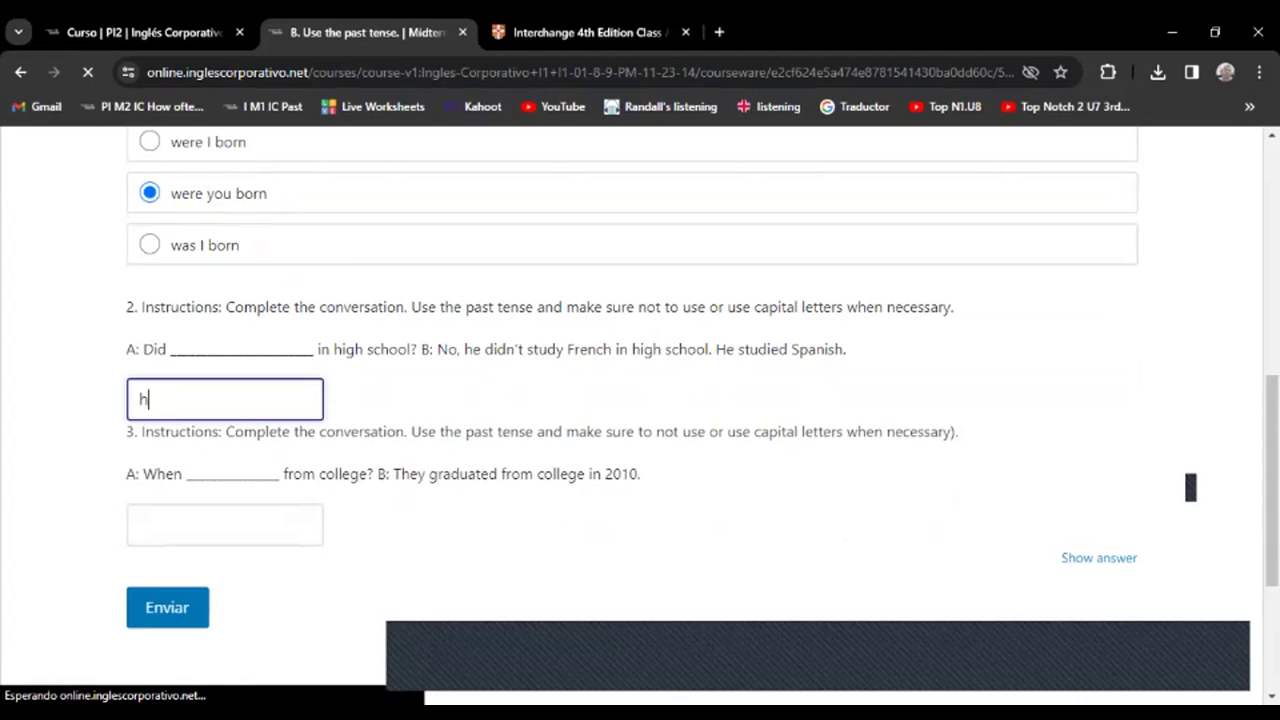
{"action": "scroll", "coordinate": [1190, 487], "scroll_direction": "down", "scroll_amount": 3}
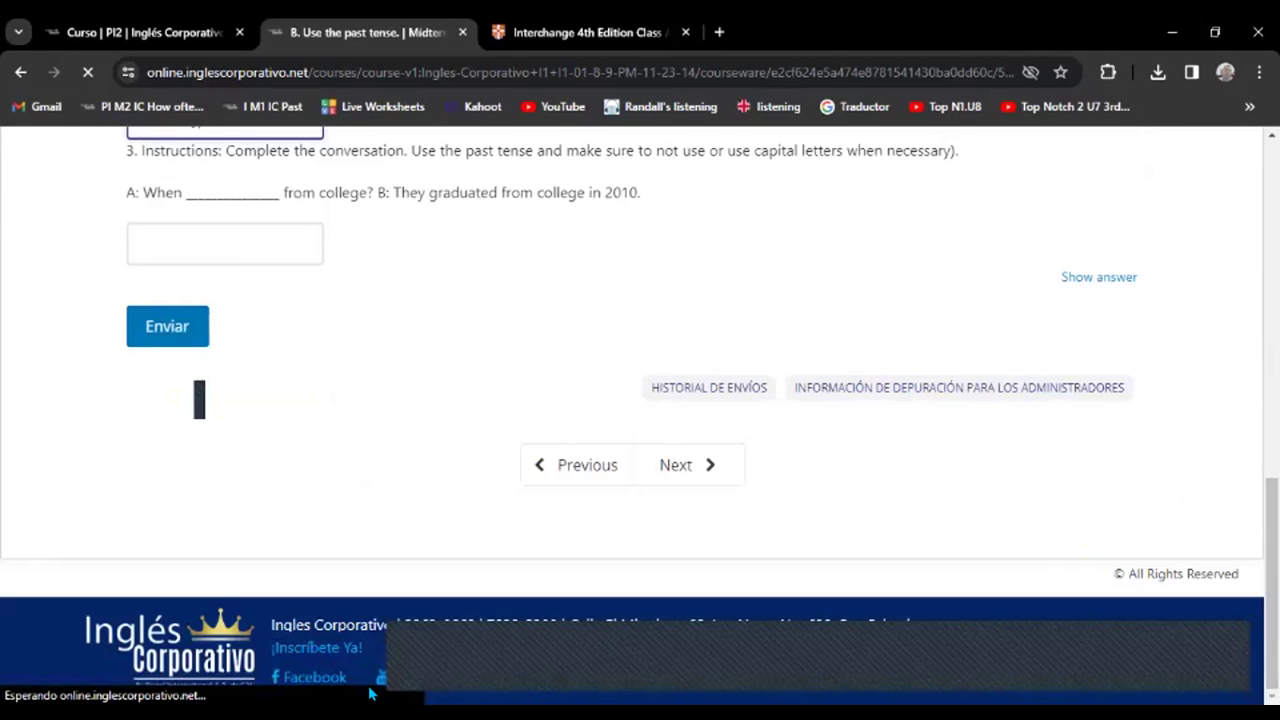
{"action": "scroll", "coordinate": [613, 316], "scroll_direction": "up", "scroll_amount": 2}
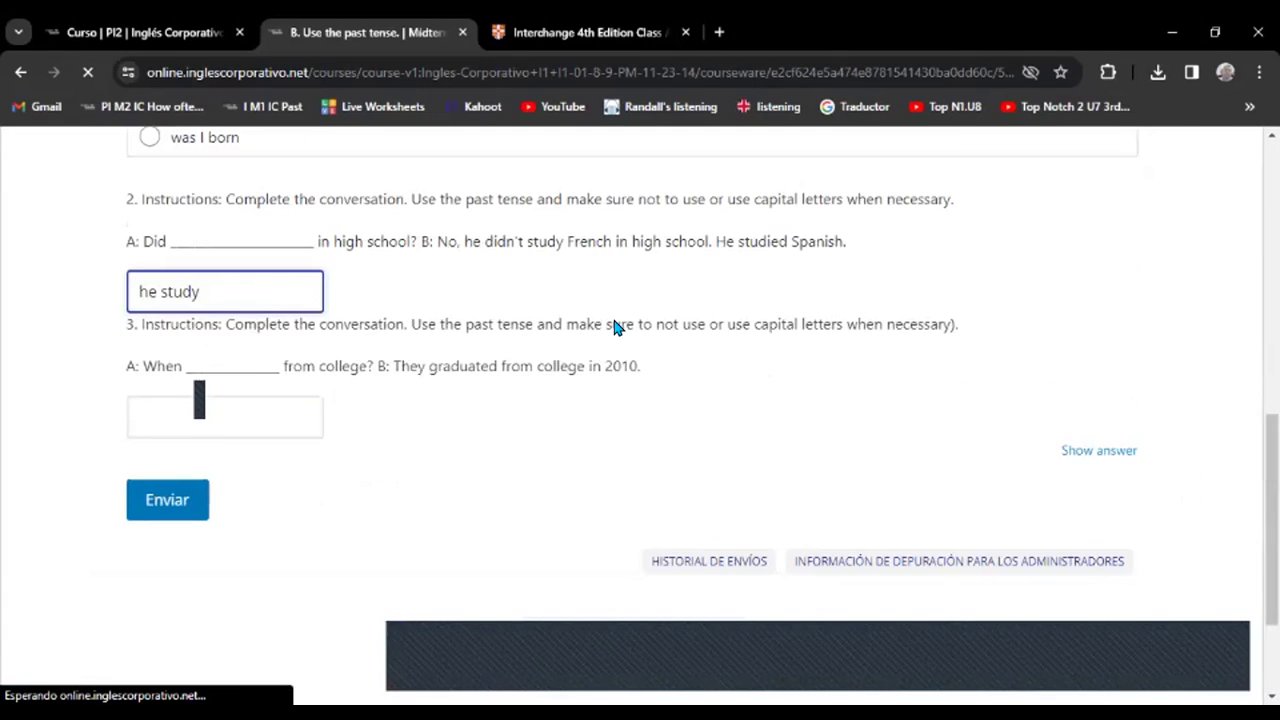
{"action": "scroll", "coordinate": [614, 327], "scroll_direction": "up", "scroll_amount": 1}
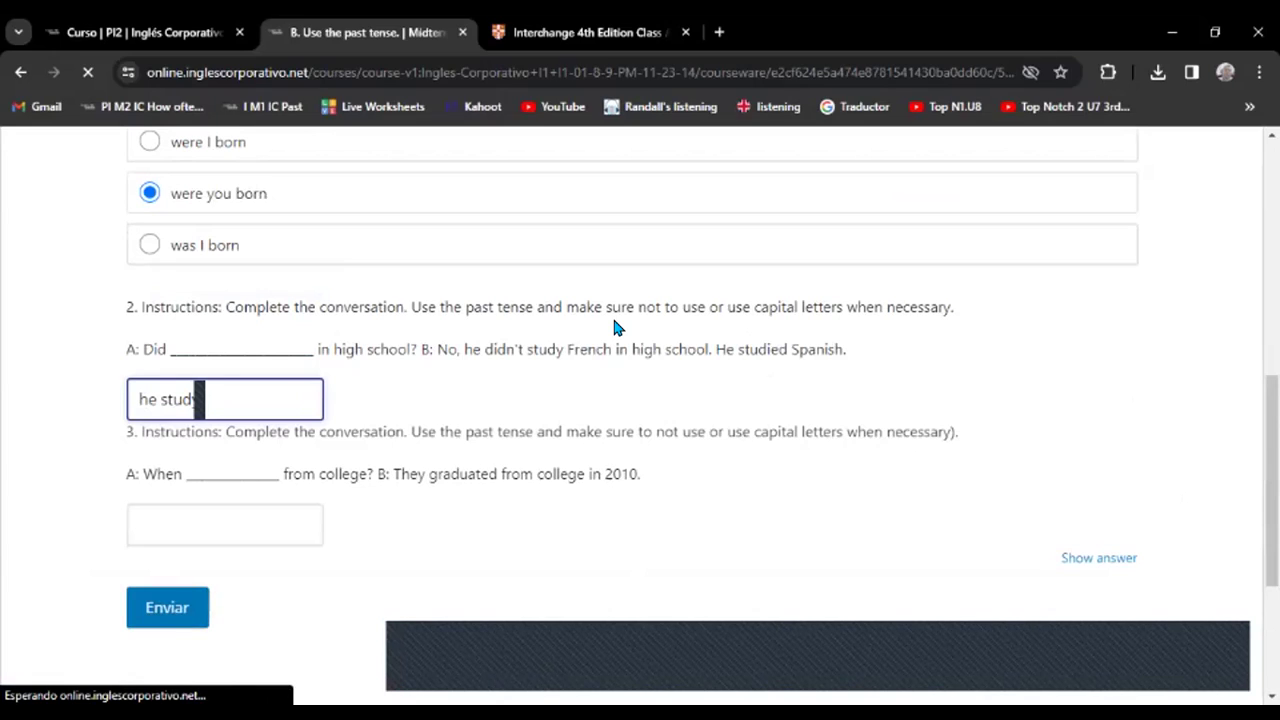
{"action": "type", "text": "french"}
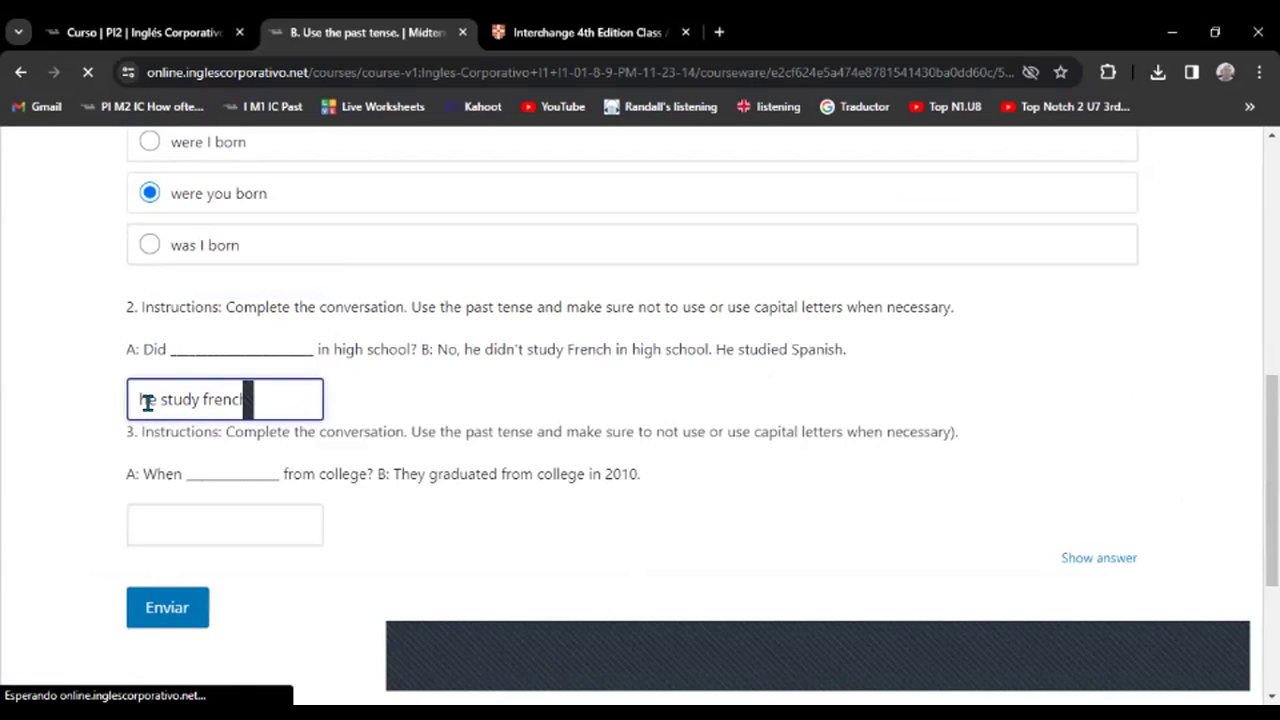
{"action": "left_click", "coordinate": [143, 400]}
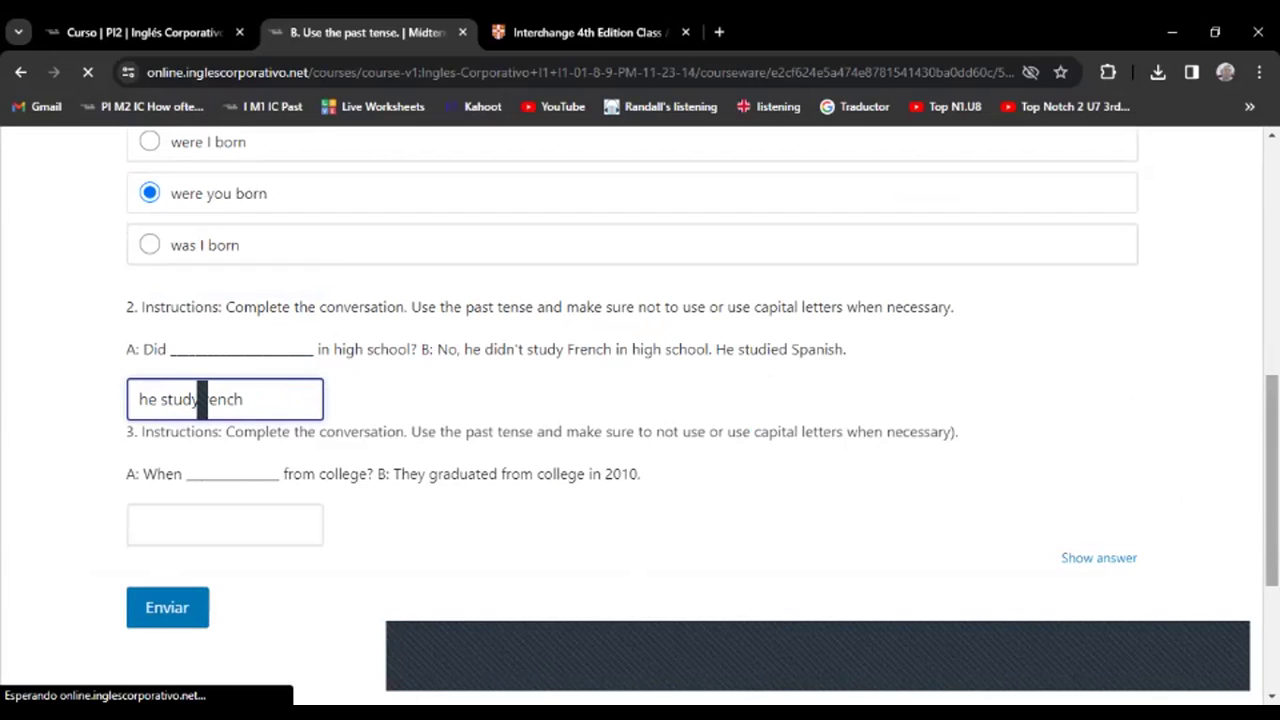
Fill in the answer to question 3 as "did they graduate" and submit the past tense exercise.
{"action": "left_click", "coordinate": [197, 523]}
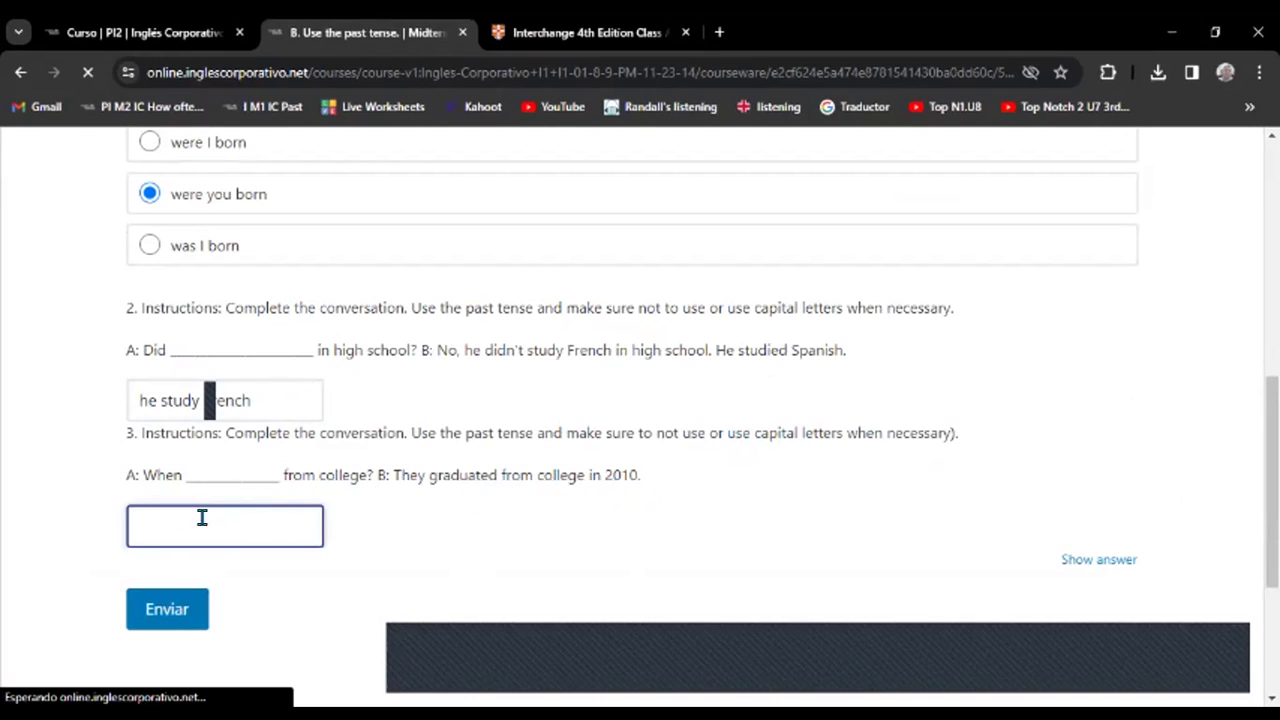
{"action": "type", "text": "d"}
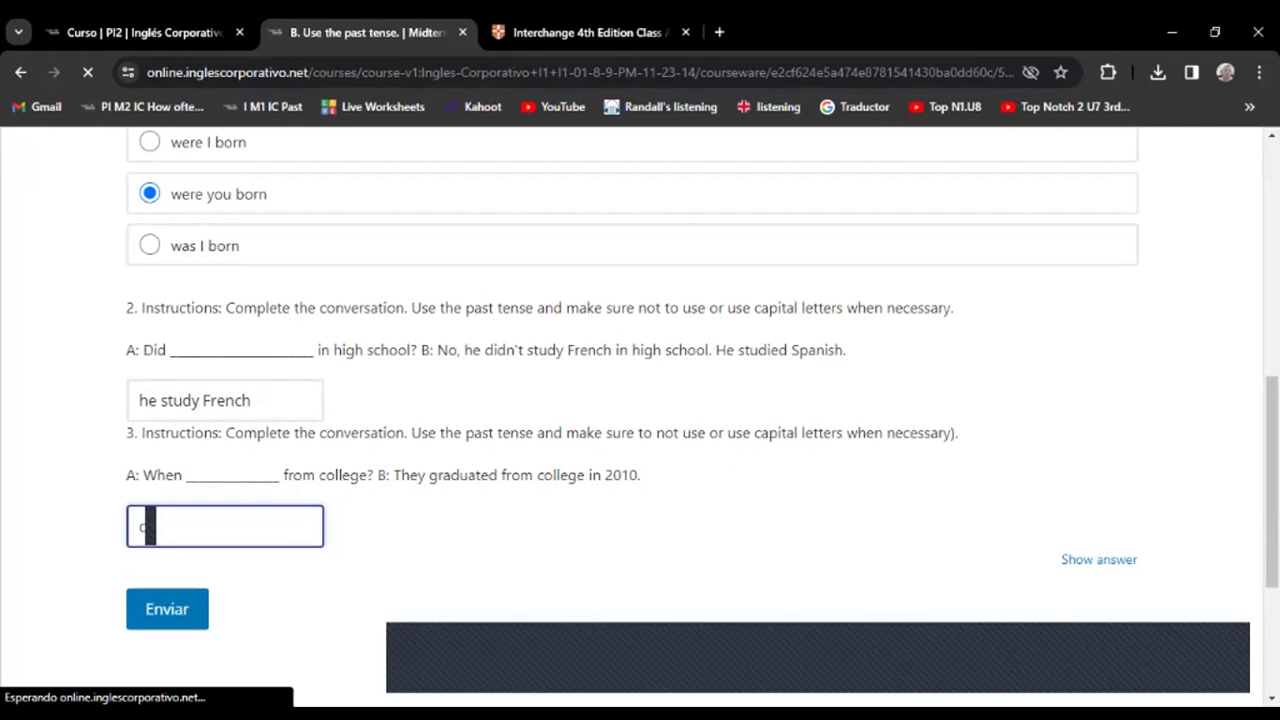
{"action": "type", "text": "id the"}
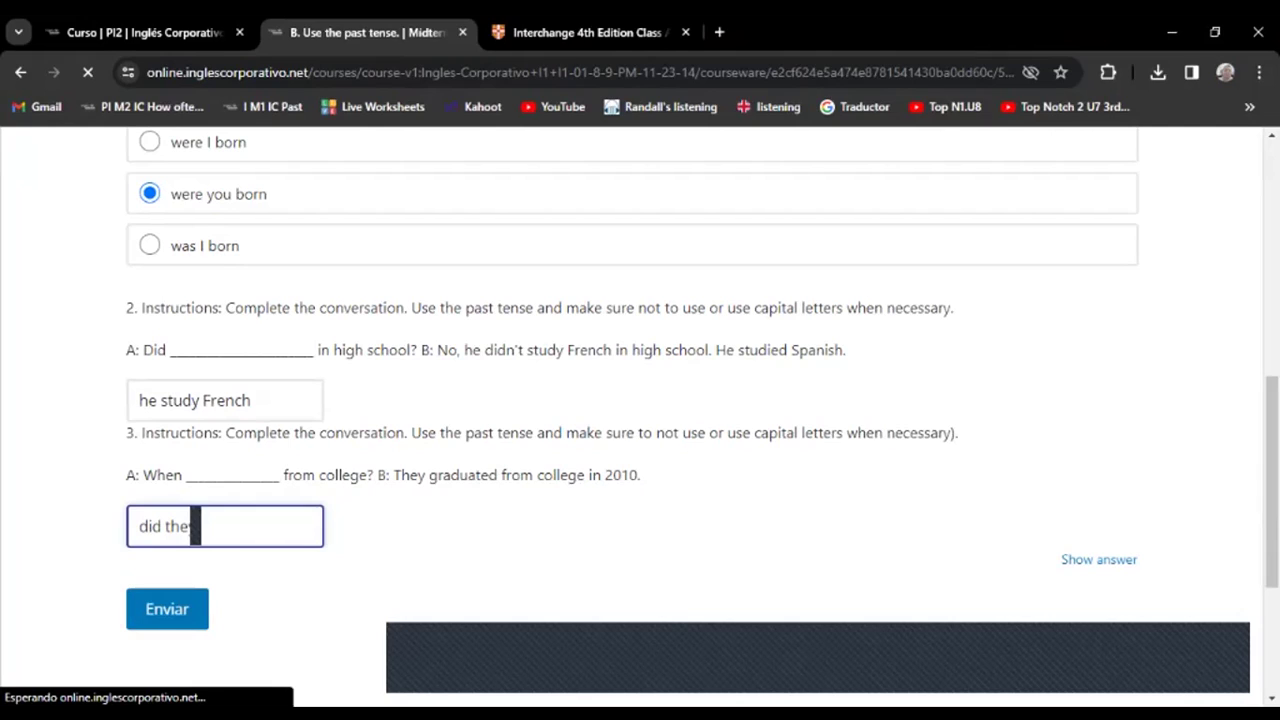
{"action": "type", "text": "y graduate"}
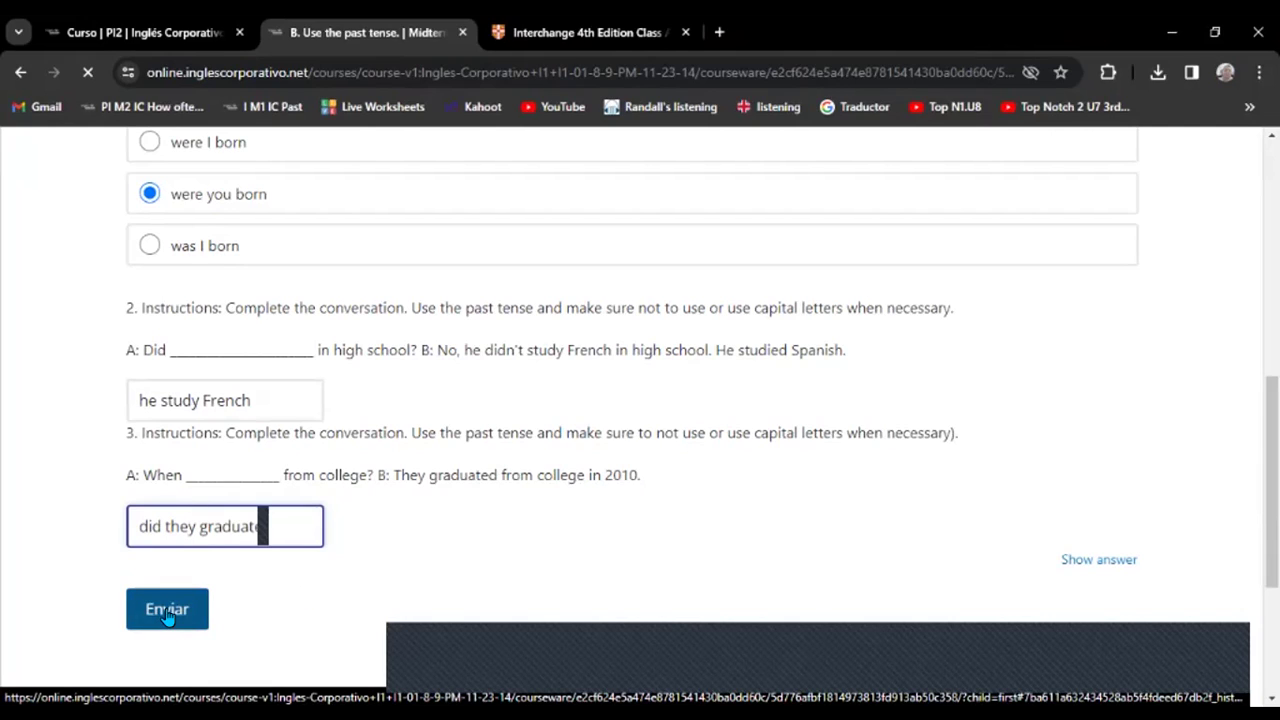
{"action": "left_click", "coordinate": [167, 616]}
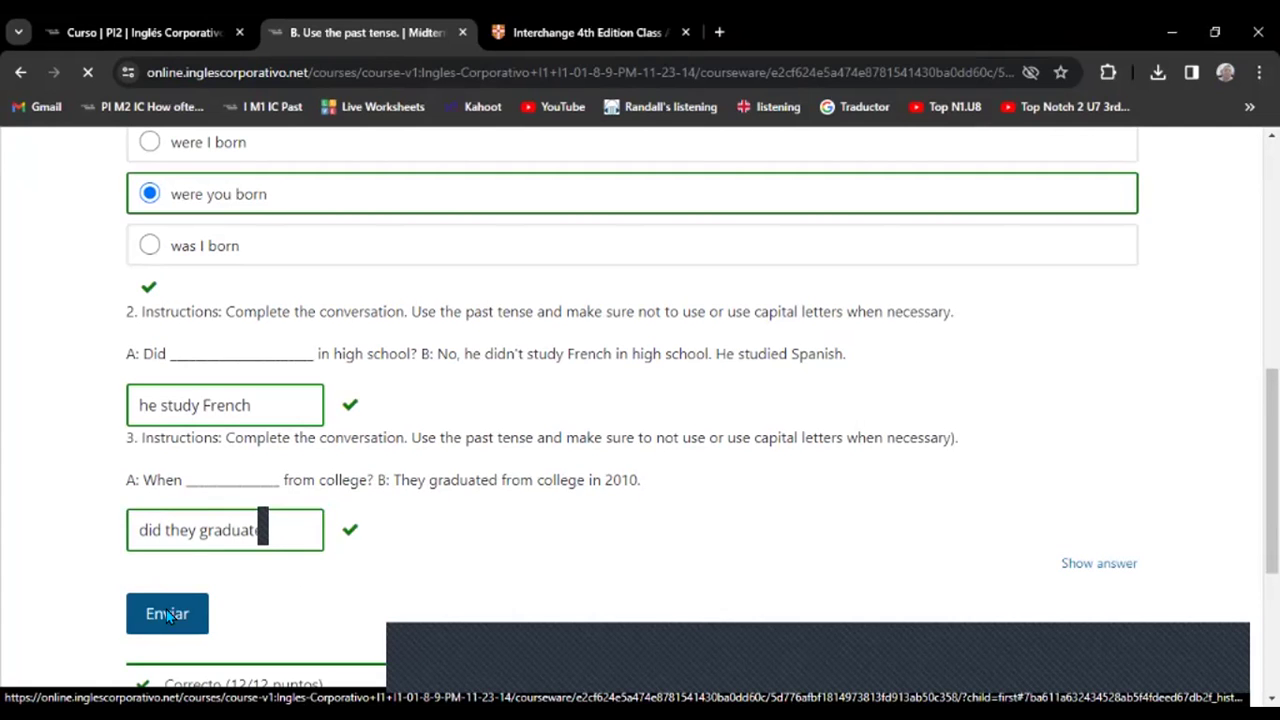
{"action": "scroll", "coordinate": [420, 550], "scroll_direction": "up", "scroll_amount": 6}
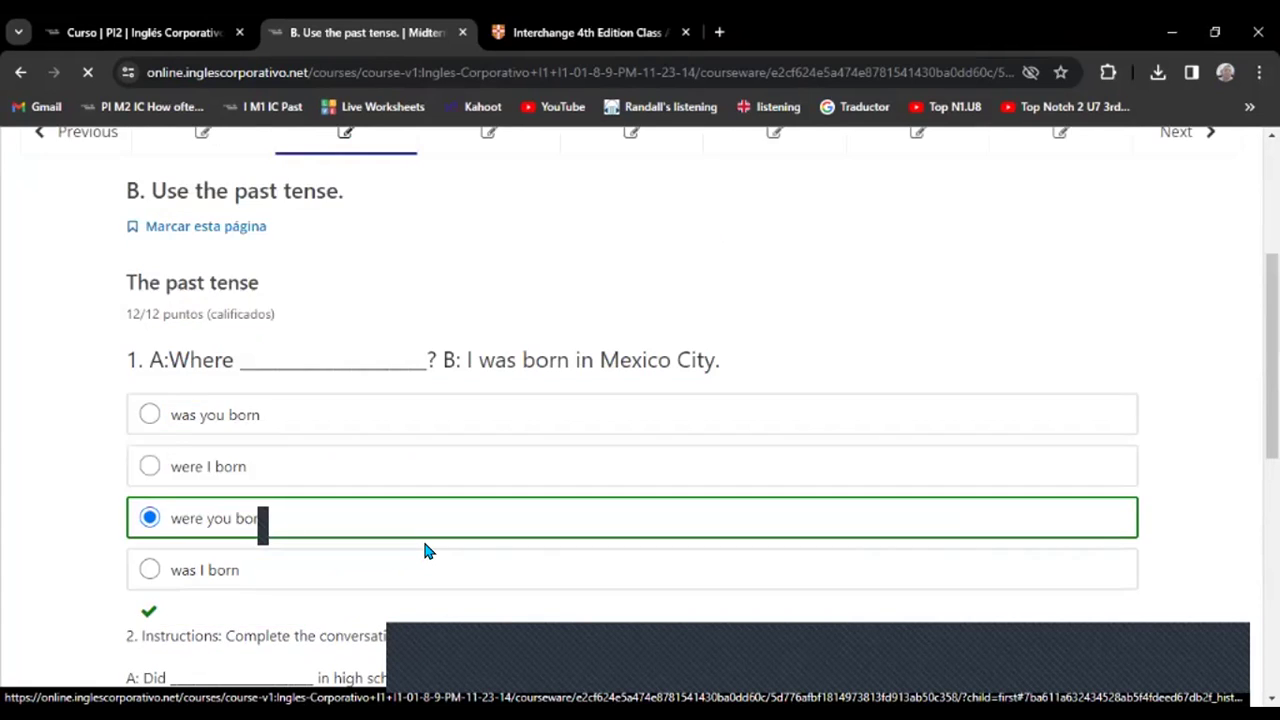
Review the marked answers to questions 1 to 3 of the past tense exercise.
{"action": "scroll", "coordinate": [425, 551], "scroll_direction": "down", "scroll_amount": 7}
{"action": "scroll", "coordinate": [425, 551], "scroll_direction": "up", "scroll_amount": 5}
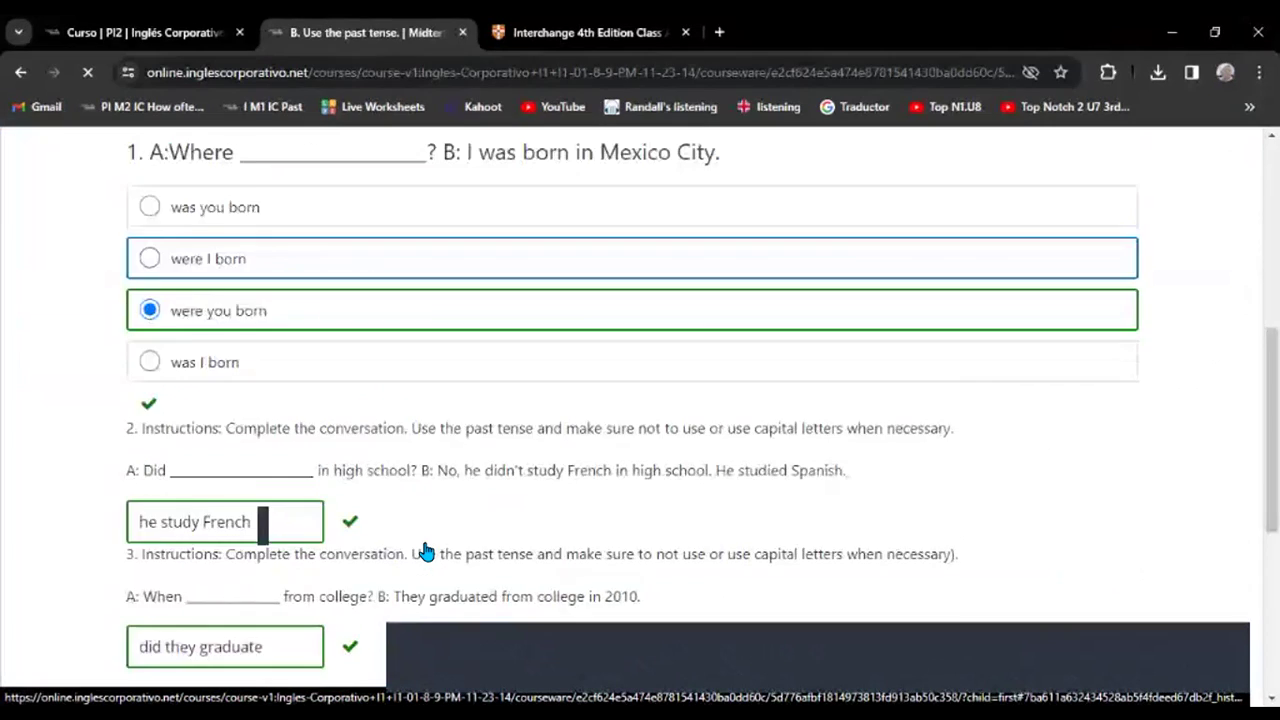
{"action": "scroll", "coordinate": [425, 551], "scroll_direction": "down", "scroll_amount": 6}
{"action": "scroll", "coordinate": [467, 535], "scroll_direction": "up", "scroll_amount": 3}
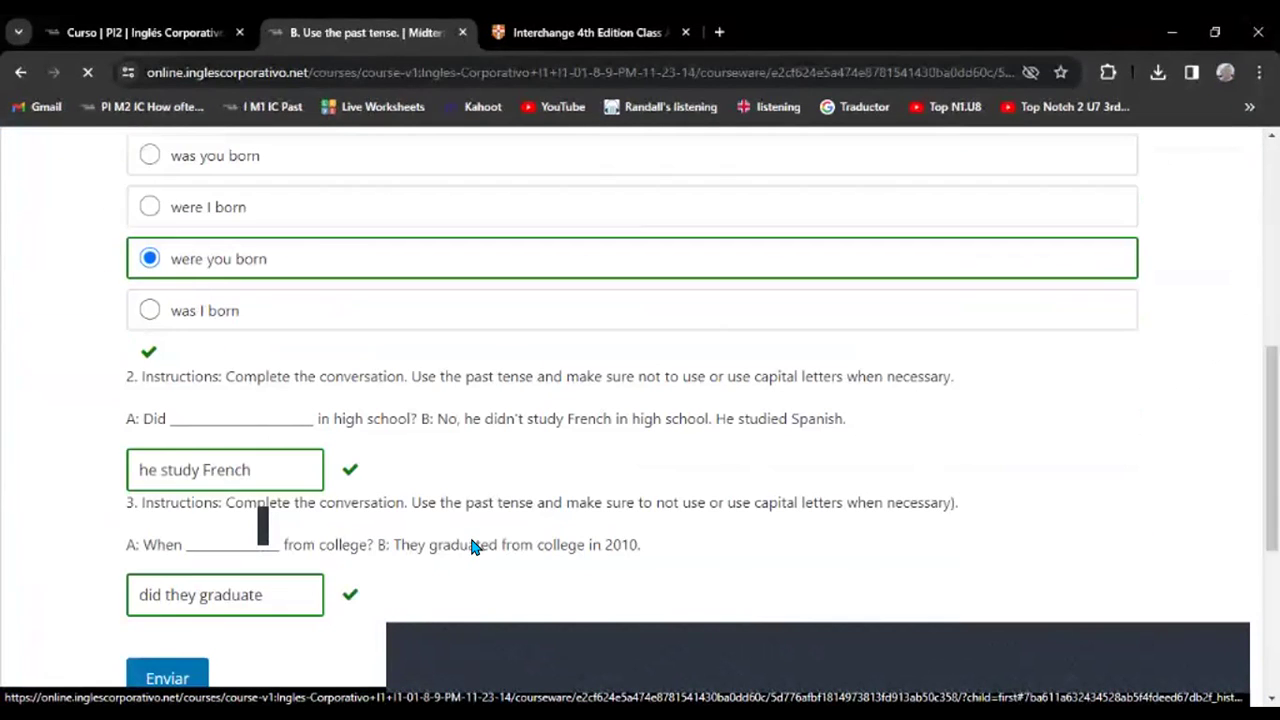
{"action": "scroll", "coordinate": [474, 545], "scroll_direction": "down", "scroll_amount": 3}
{"action": "scroll", "coordinate": [471, 537], "scroll_direction": "up", "scroll_amount": 6}
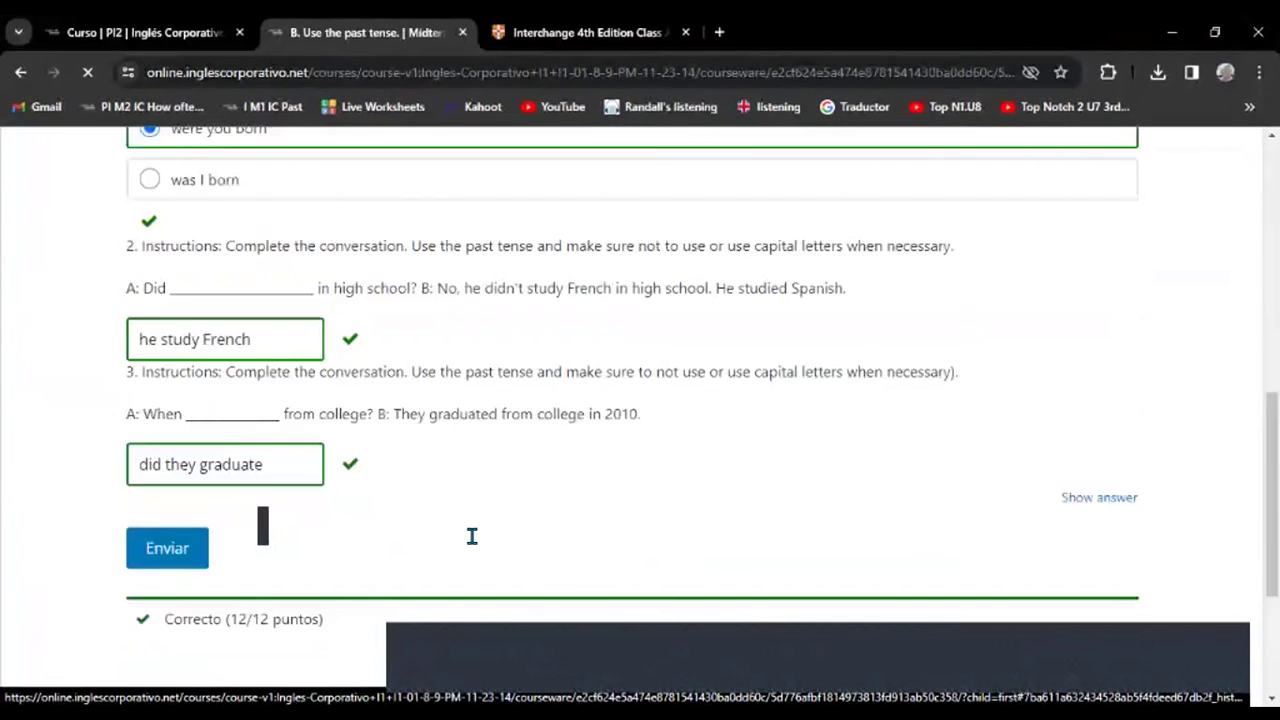
{"action": "scroll", "coordinate": [294, 400], "scroll_direction": "down", "scroll_amount": 5}
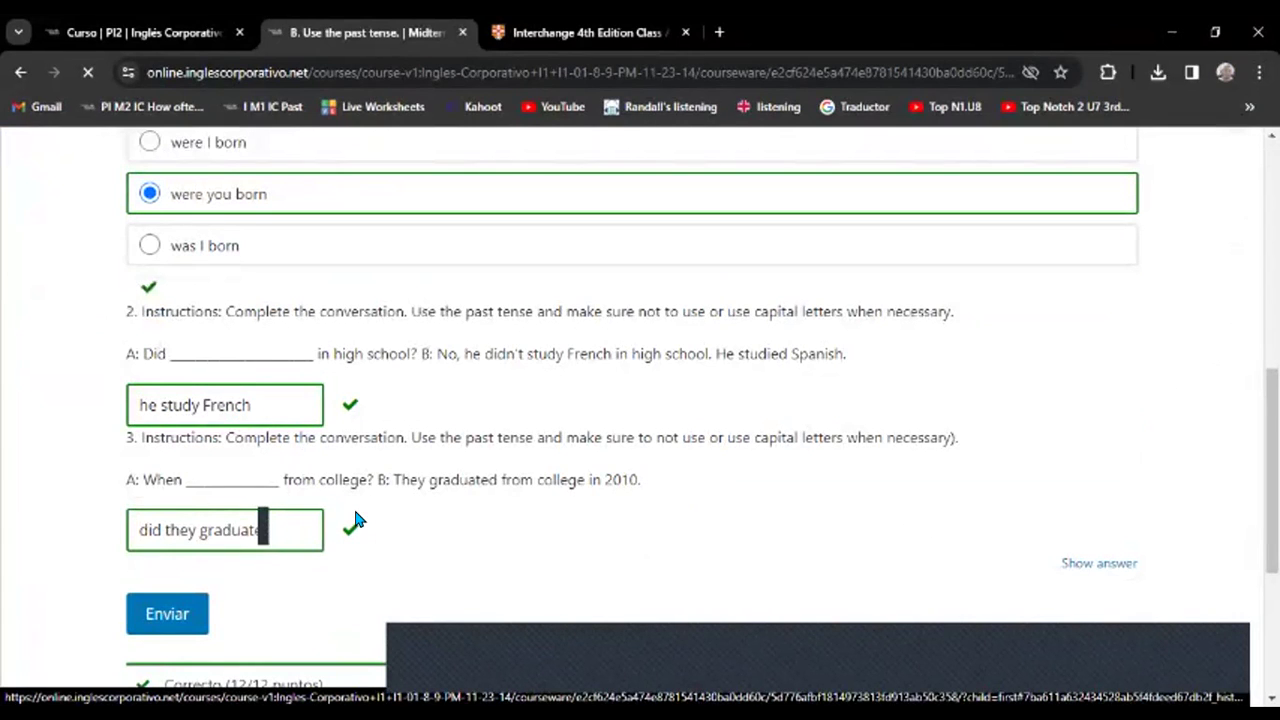
{"action": "scroll", "coordinate": [330, 520], "scroll_direction": "up", "scroll_amount": 2}
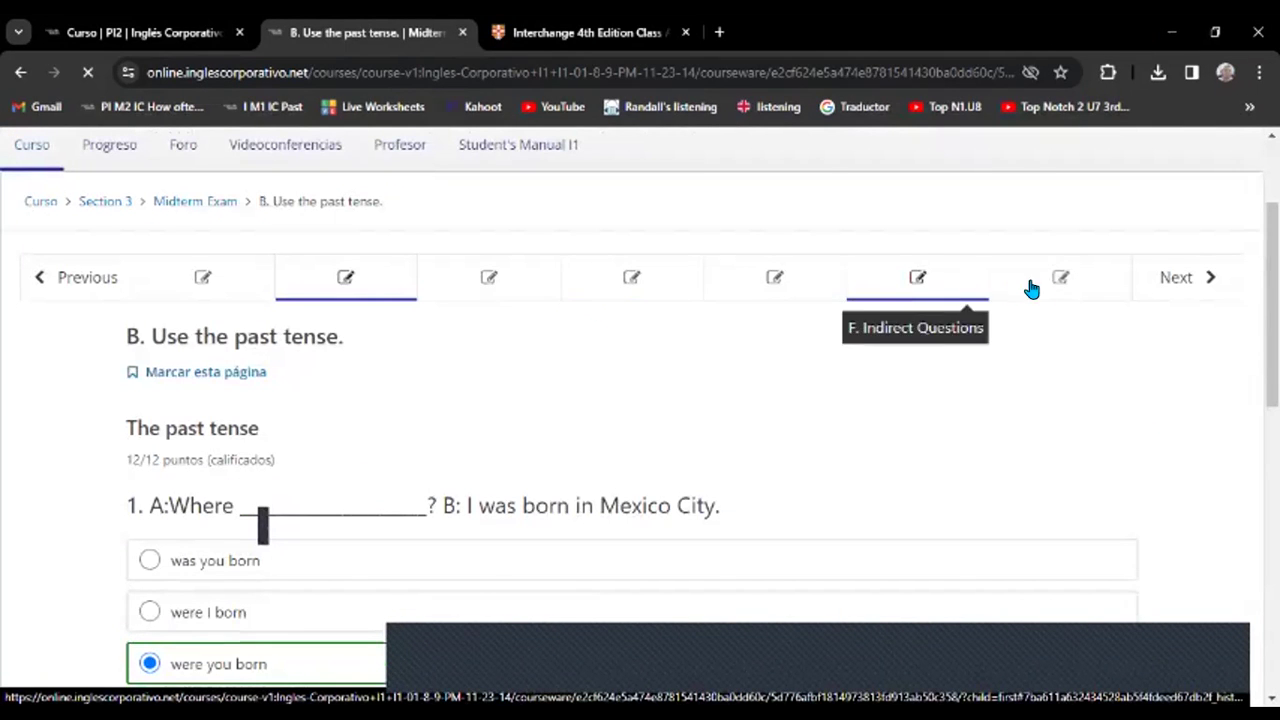
Go on past "C. Vocabulary" to the exam unit "E. Word Order" and look over its instructions and questions.
{"action": "left_click", "coordinate": [1182, 279]}
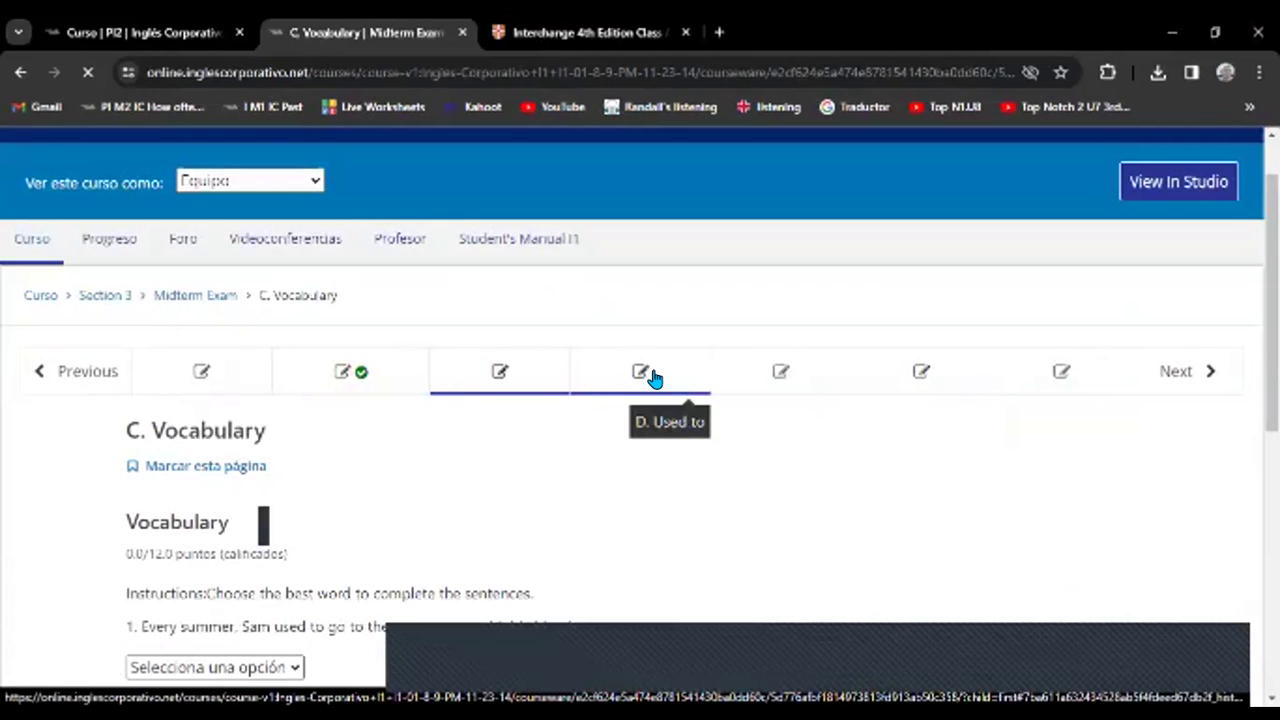
{"action": "left_click", "coordinate": [771, 375]}
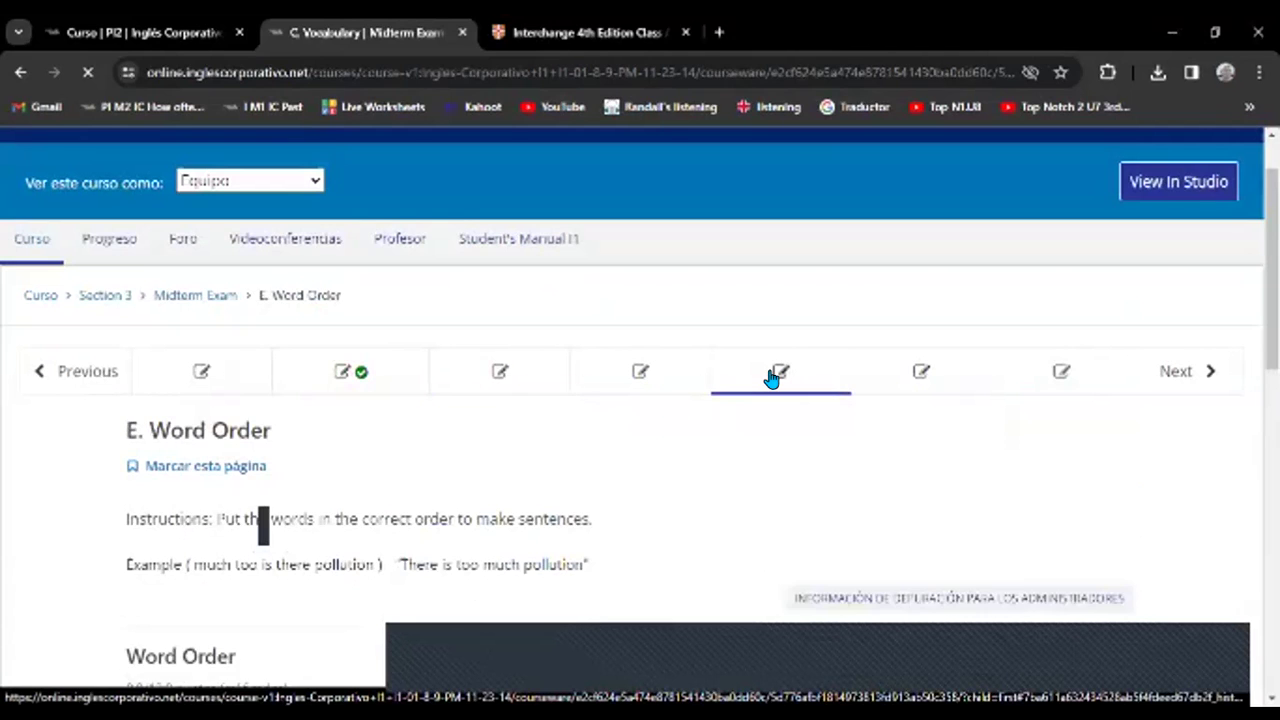
{"action": "scroll", "coordinate": [656, 440], "scroll_direction": "down", "scroll_amount": 1}
{"action": "scroll", "coordinate": [658, 452], "scroll_direction": "down", "scroll_amount": 9}
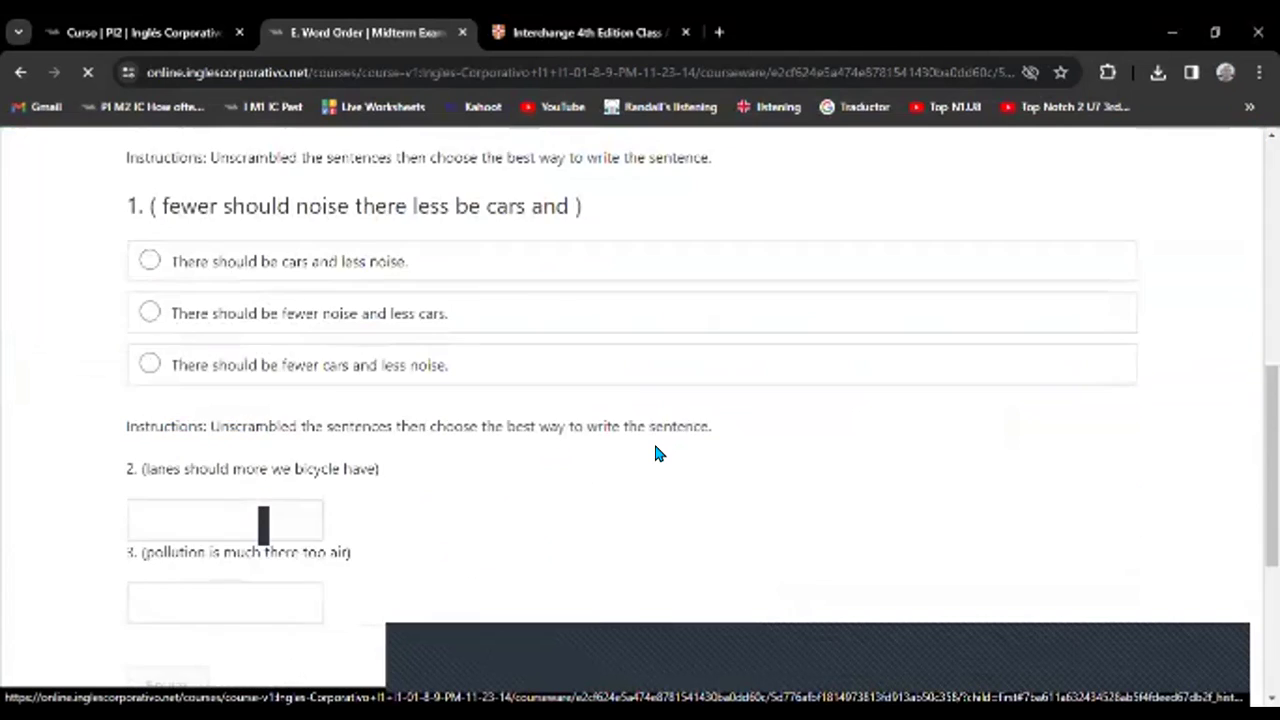
{"action": "scroll", "coordinate": [658, 452], "scroll_direction": "up", "scroll_amount": 5}
{"action": "scroll", "coordinate": [660, 450], "scroll_direction": "up", "scroll_amount": 5}
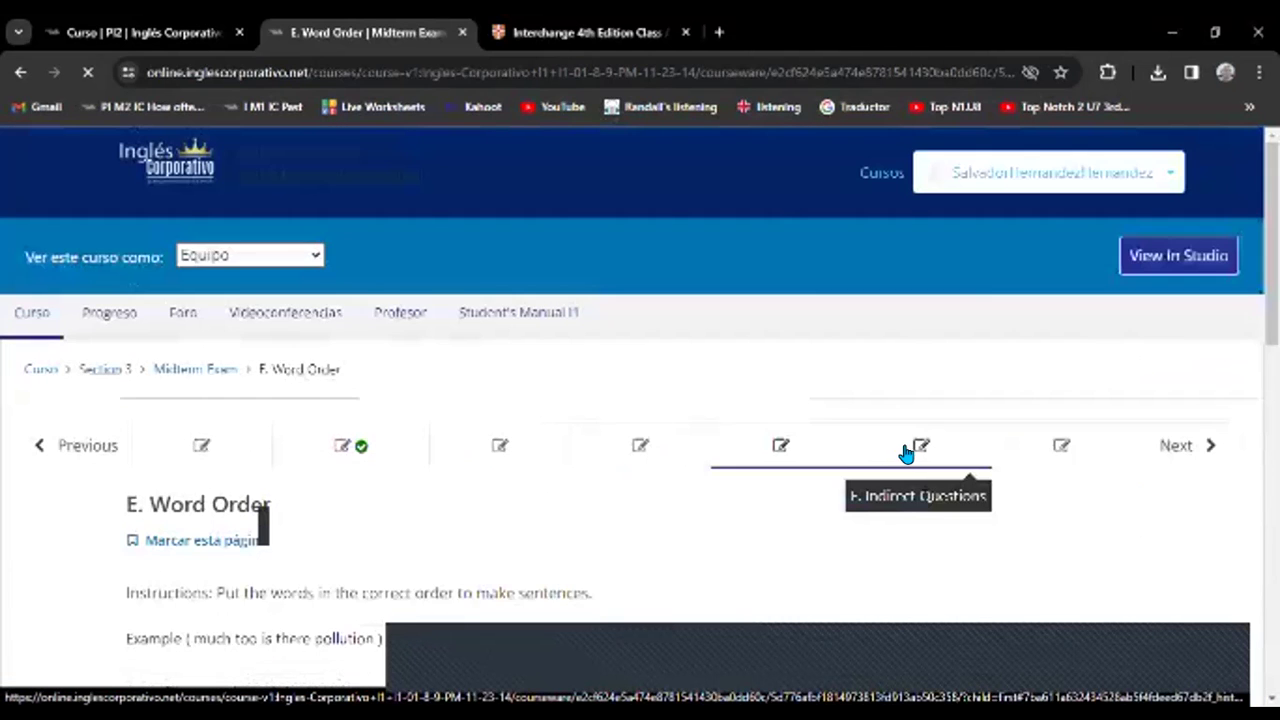
Open the exam unit "F. Indirect Questions" and move on to "G. Reading & Comprehension".
{"action": "left_click", "coordinate": [908, 449]}
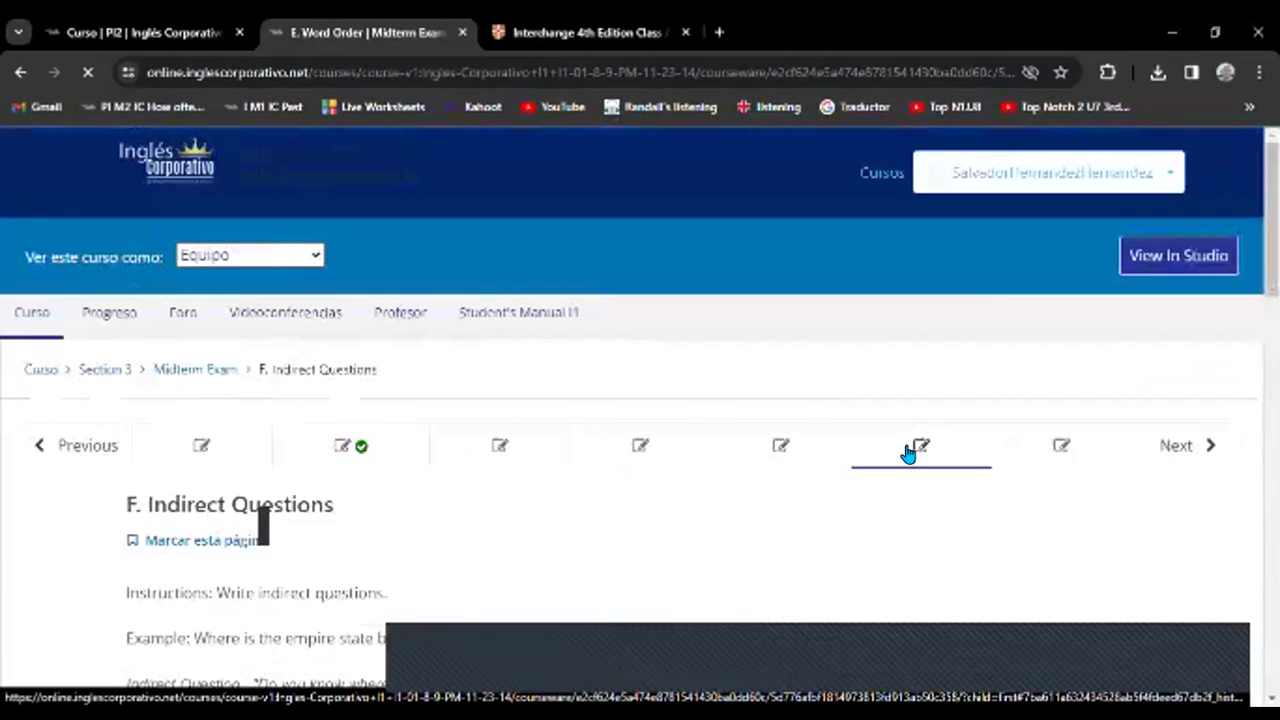
{"action": "left_click", "coordinate": [1181, 449]}
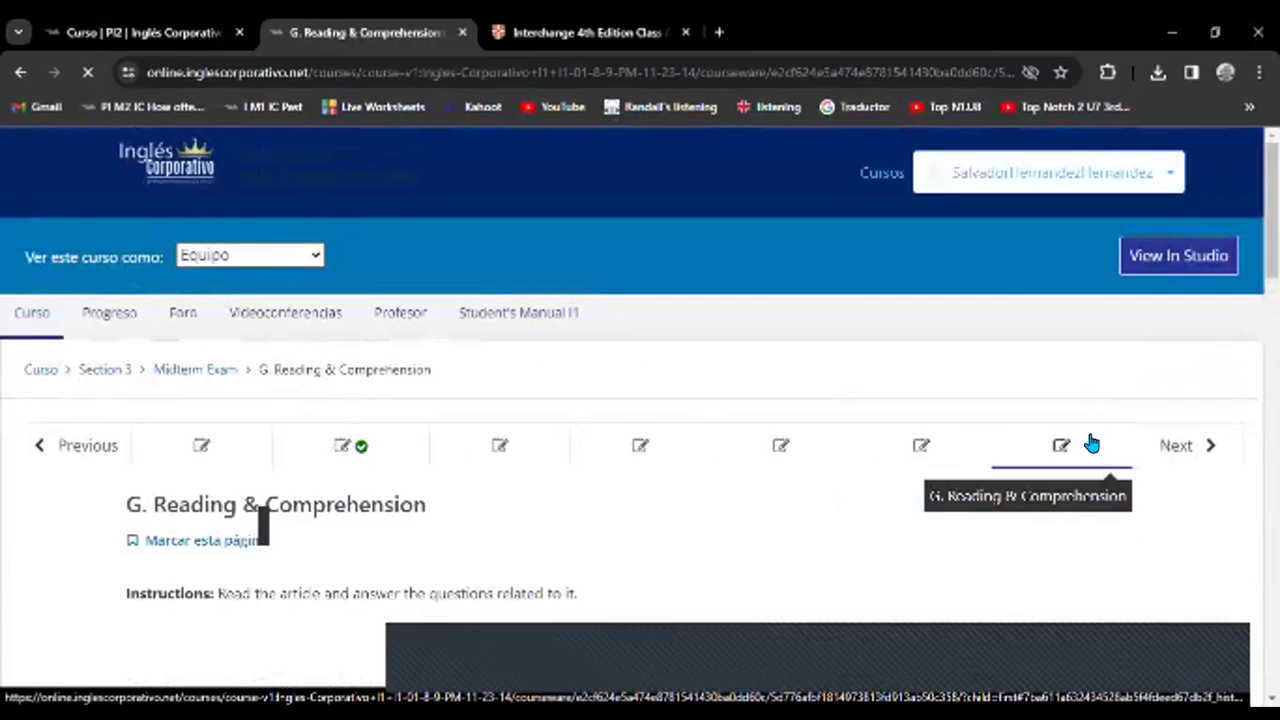
{"action": "left_click", "coordinate": [1168, 450]}
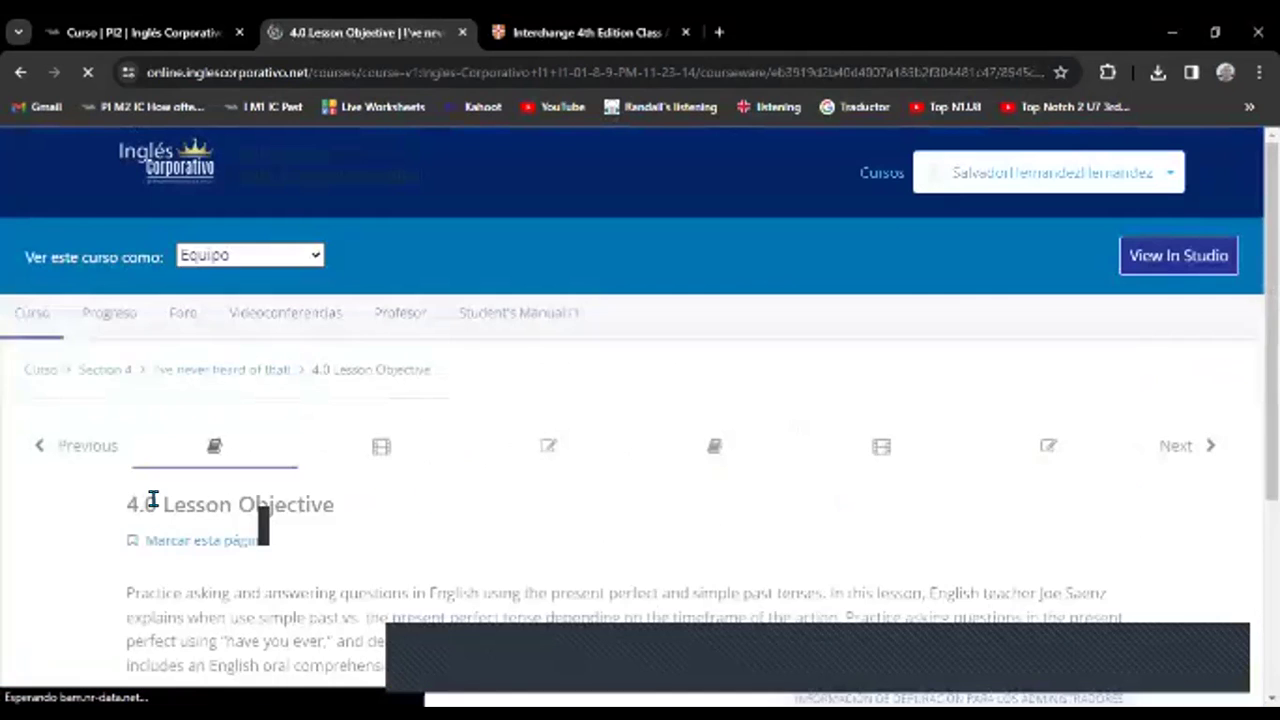
{"action": "left_click", "coordinate": [97, 371]}
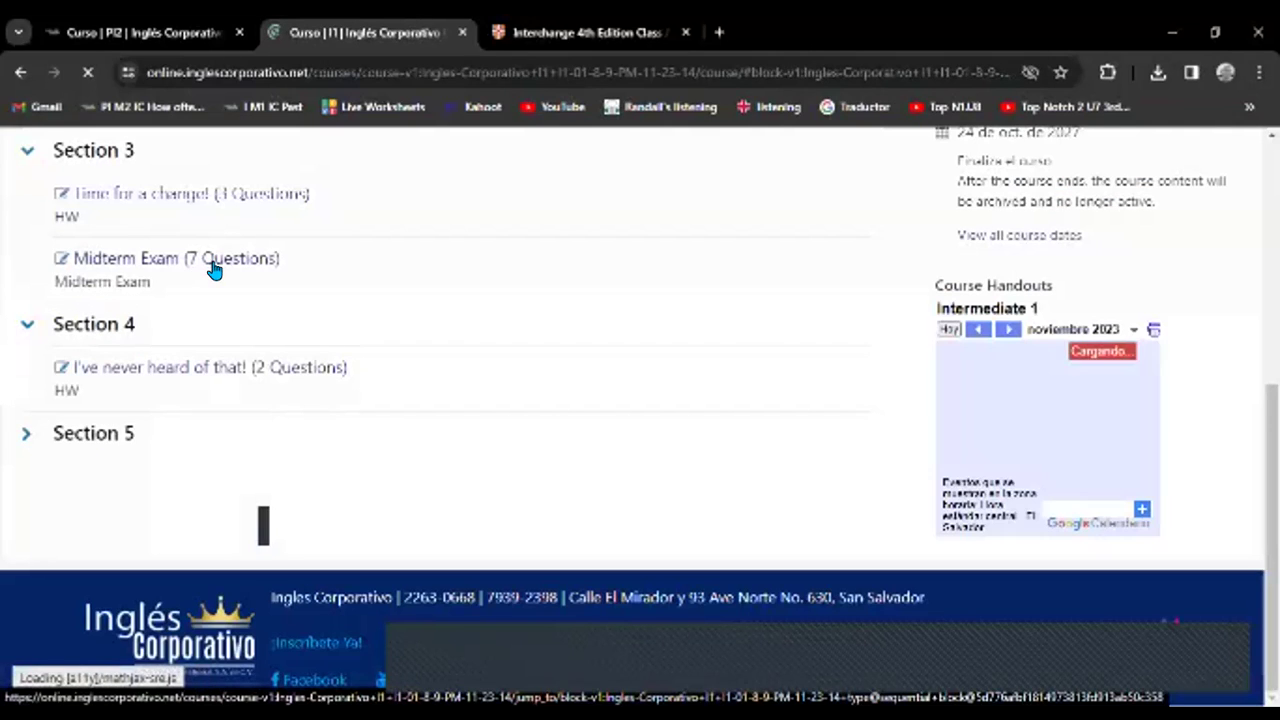
{"action": "left_click", "coordinate": [175, 258]}
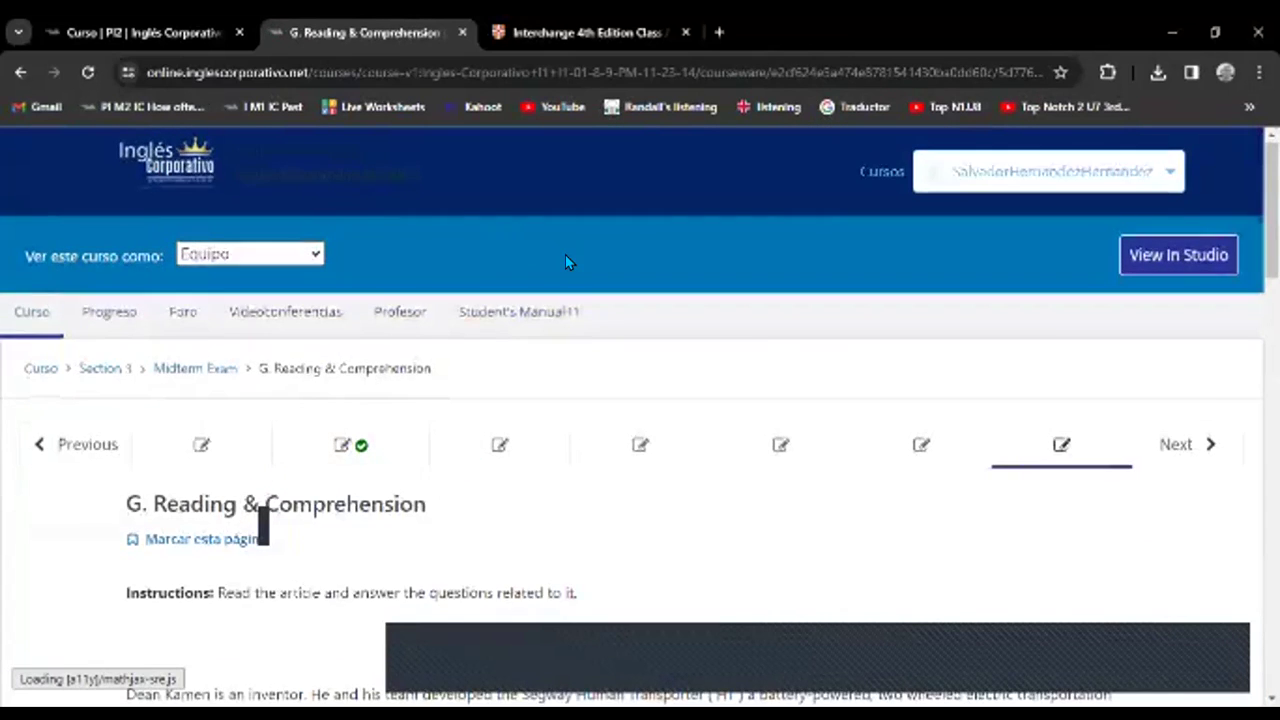
Examine the article "The Segway" and the comprehension questions about it in the exam unit "G. Reading & Comprehension".
{"action": "scroll", "coordinate": [565, 254], "scroll_direction": "down", "scroll_amount": 5}
{"action": "scroll", "coordinate": [623, 280], "scroll_direction": "down", "scroll_amount": 2}
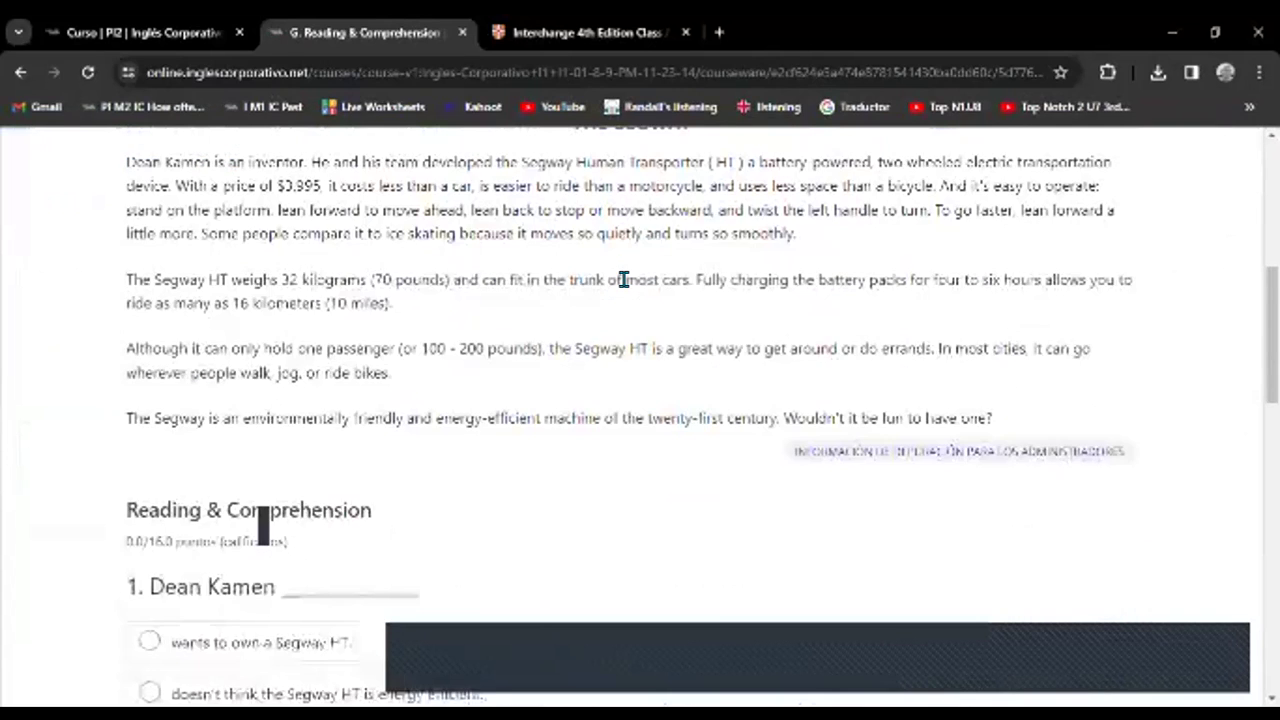
{"action": "scroll", "coordinate": [625, 286], "scroll_direction": "up", "scroll_amount": 7}
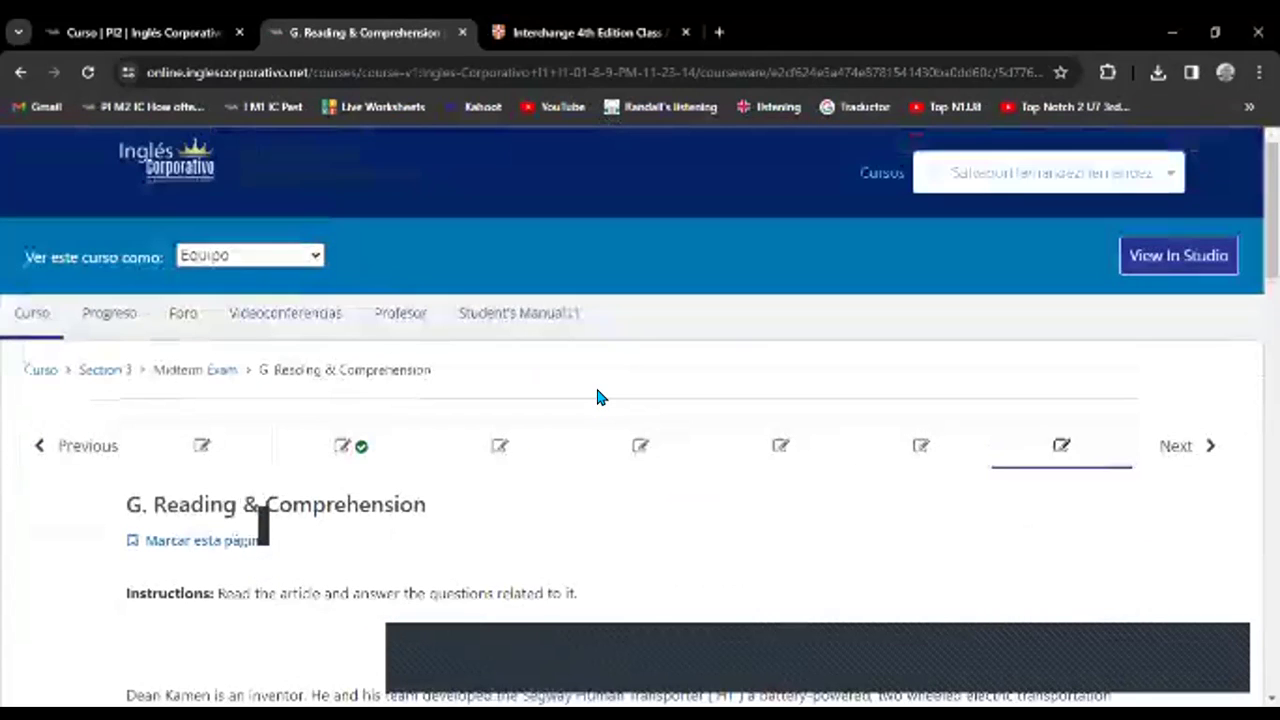
{"action": "scroll", "coordinate": [597, 394], "scroll_direction": "down", "scroll_amount": 3}
{"action": "scroll", "coordinate": [625, 367], "scroll_direction": "down", "scroll_amount": 5}
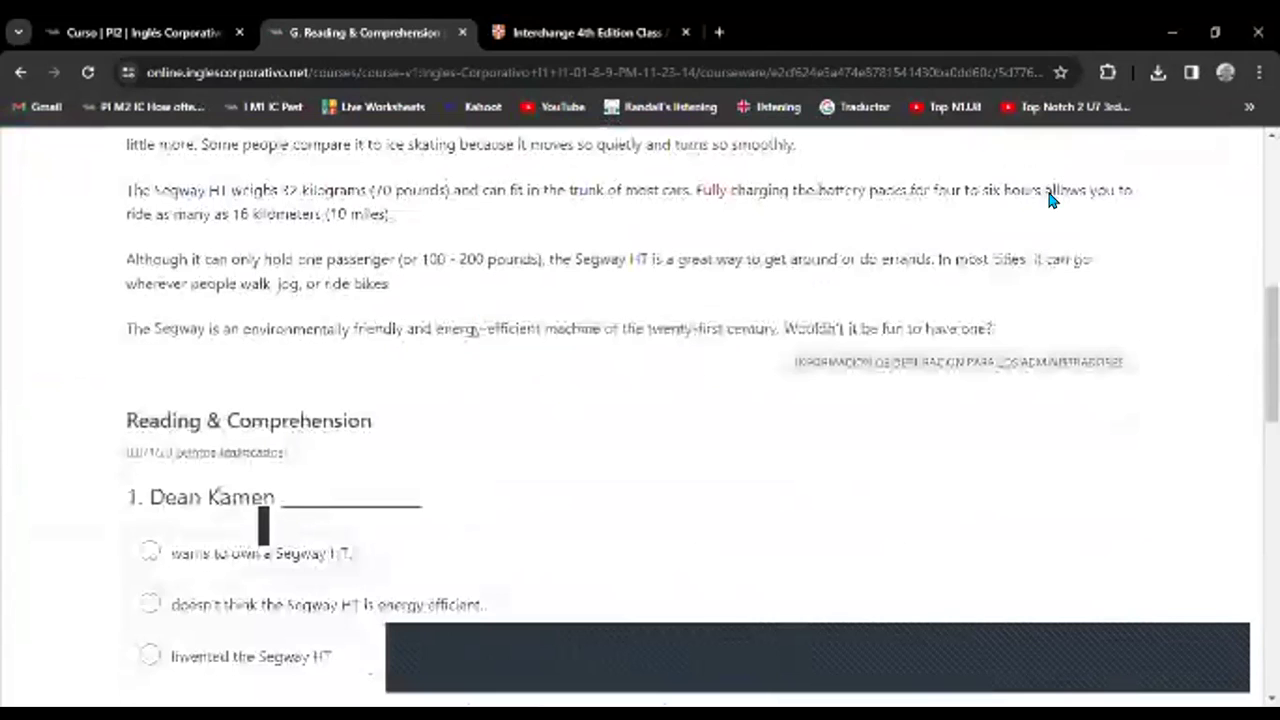
{"action": "scroll", "coordinate": [650, 330], "scroll_direction": "up", "scroll_amount": 3}
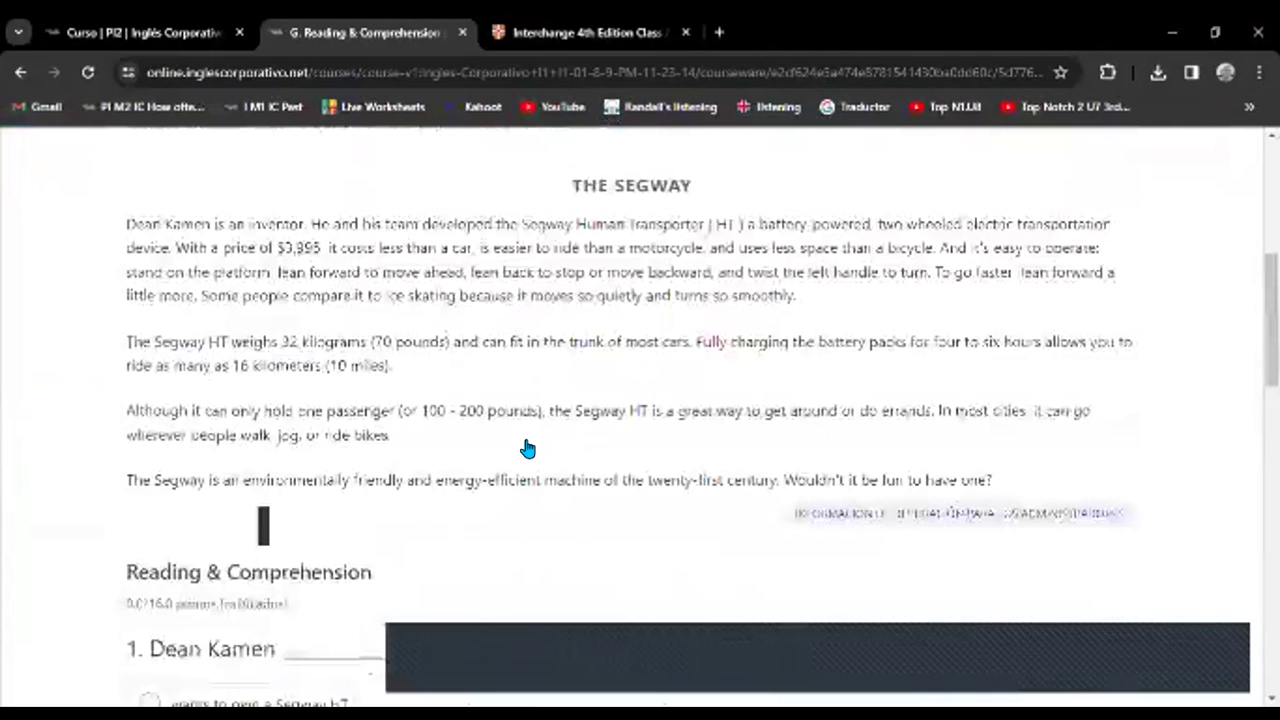
{"action": "scroll", "coordinate": [528, 449], "scroll_direction": "down", "scroll_amount": 4}
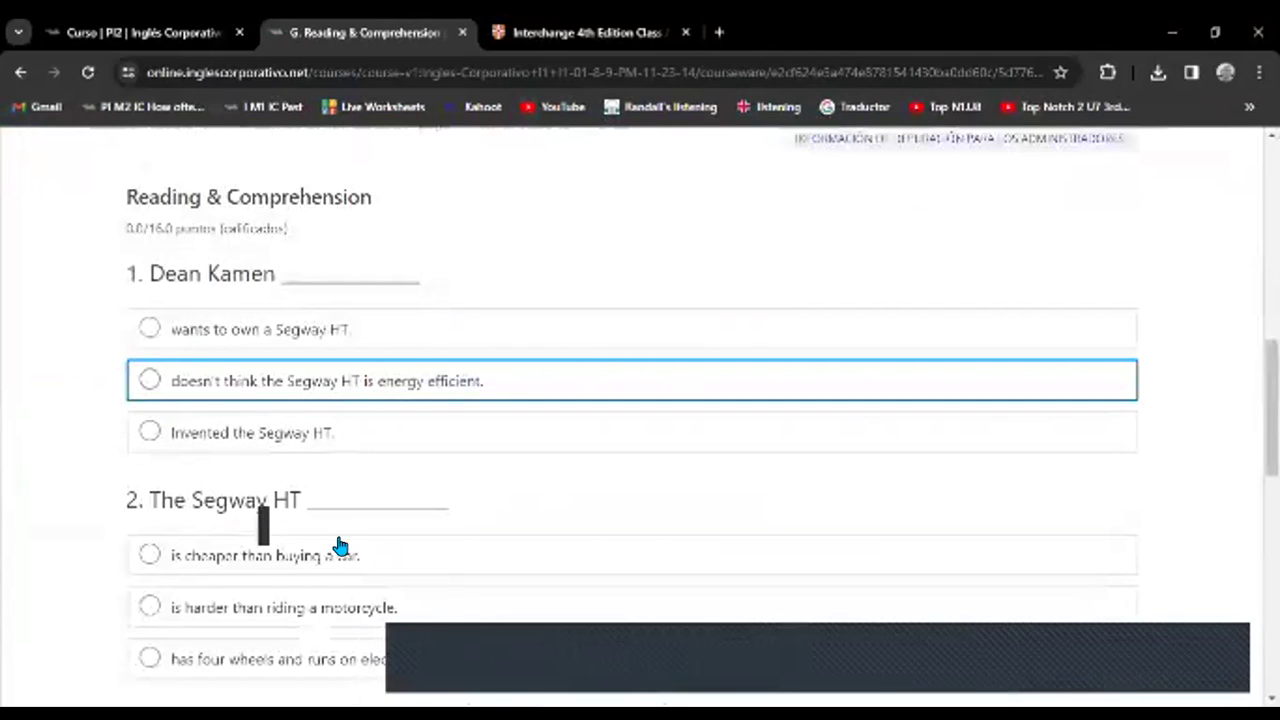
{"action": "scroll", "coordinate": [391, 509], "scroll_direction": "down", "scroll_amount": 4}
{"action": "scroll", "coordinate": [417, 486], "scroll_direction": "up", "scroll_amount": 9}
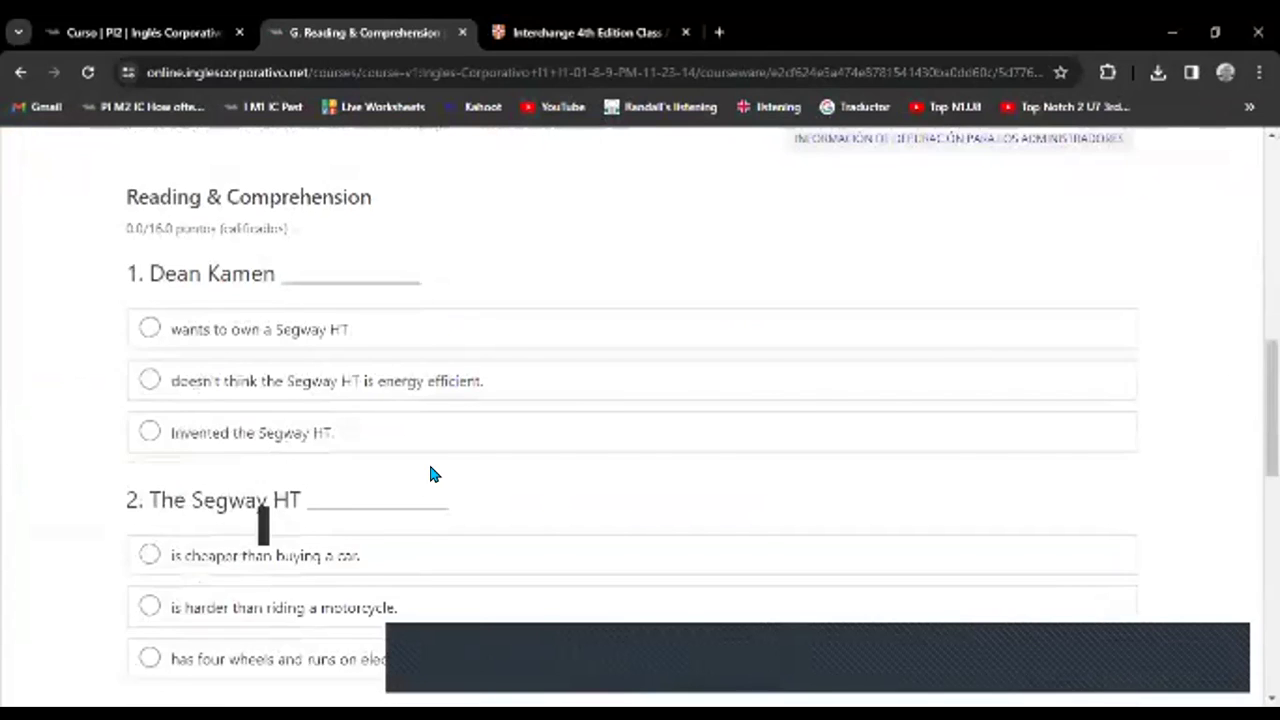
{"action": "scroll", "coordinate": [431, 473], "scroll_direction": "up", "scroll_amount": 3}
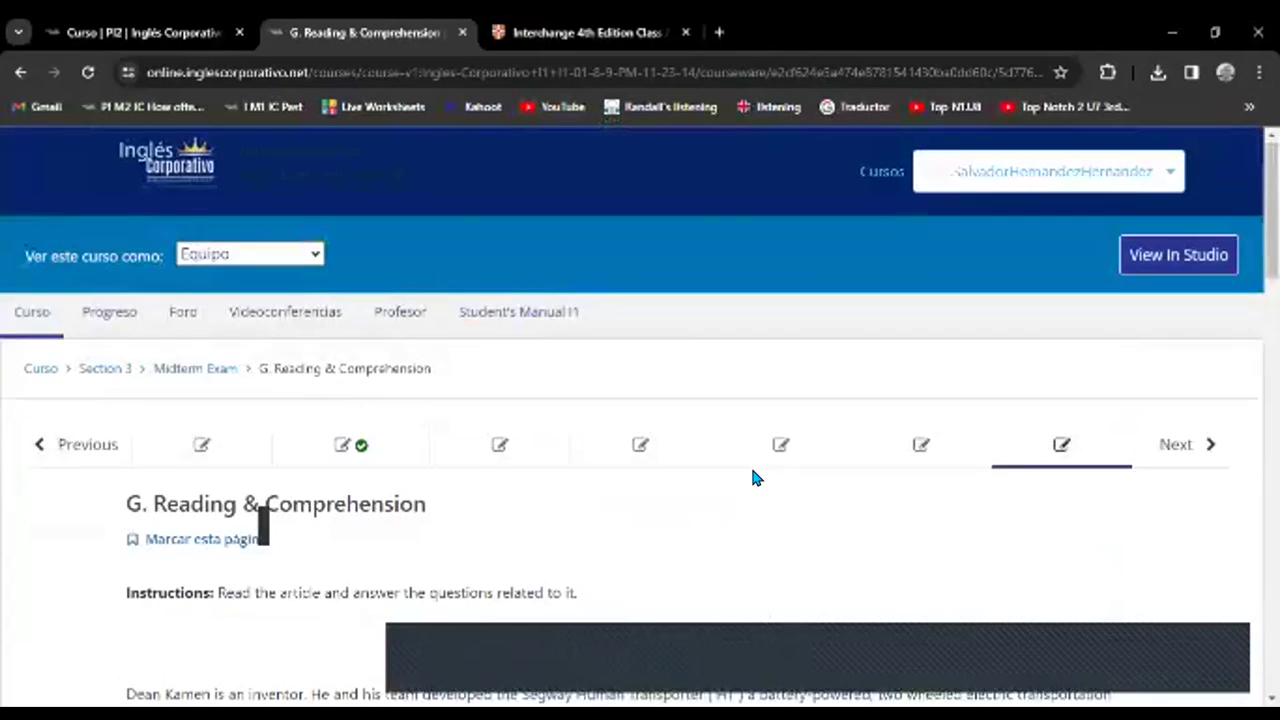
{"action": "scroll", "coordinate": [760, 474], "scroll_direction": "down", "scroll_amount": 3}
{"action": "scroll", "coordinate": [746, 480], "scroll_direction": "down", "scroll_amount": 1}
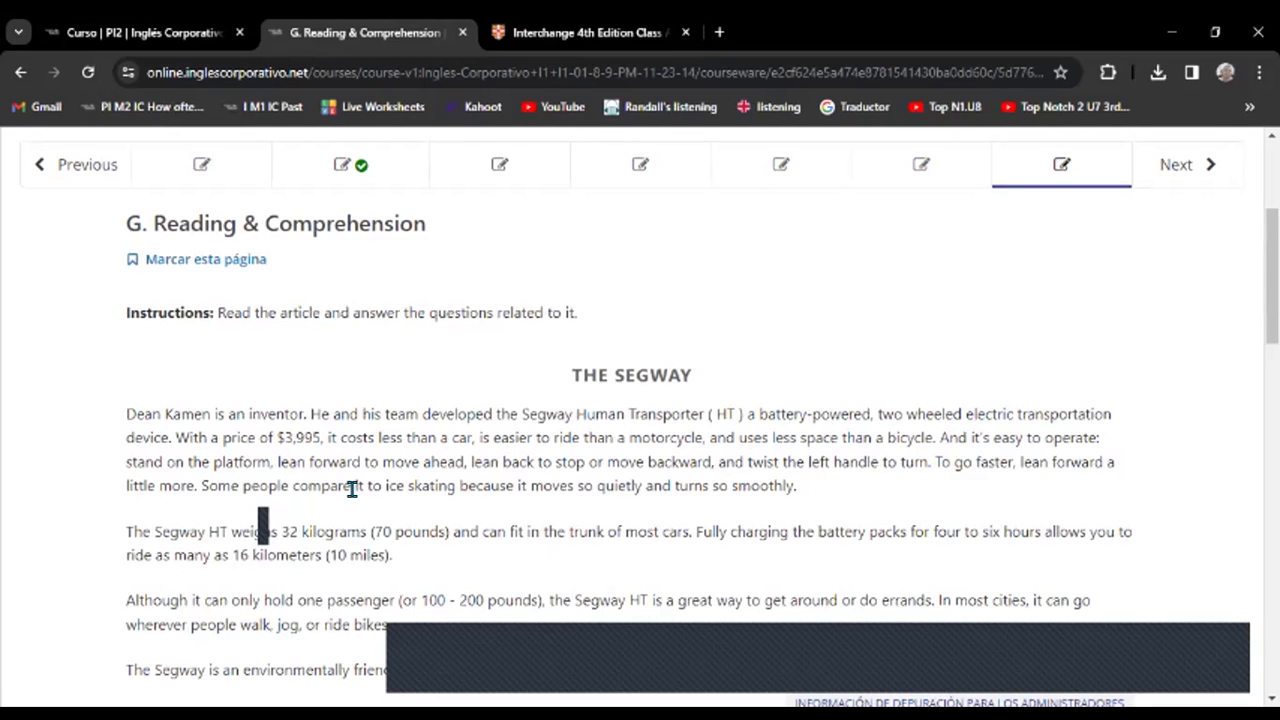
{"action": "scroll", "coordinate": [545, 493], "scroll_direction": "up", "scroll_amount": 3}
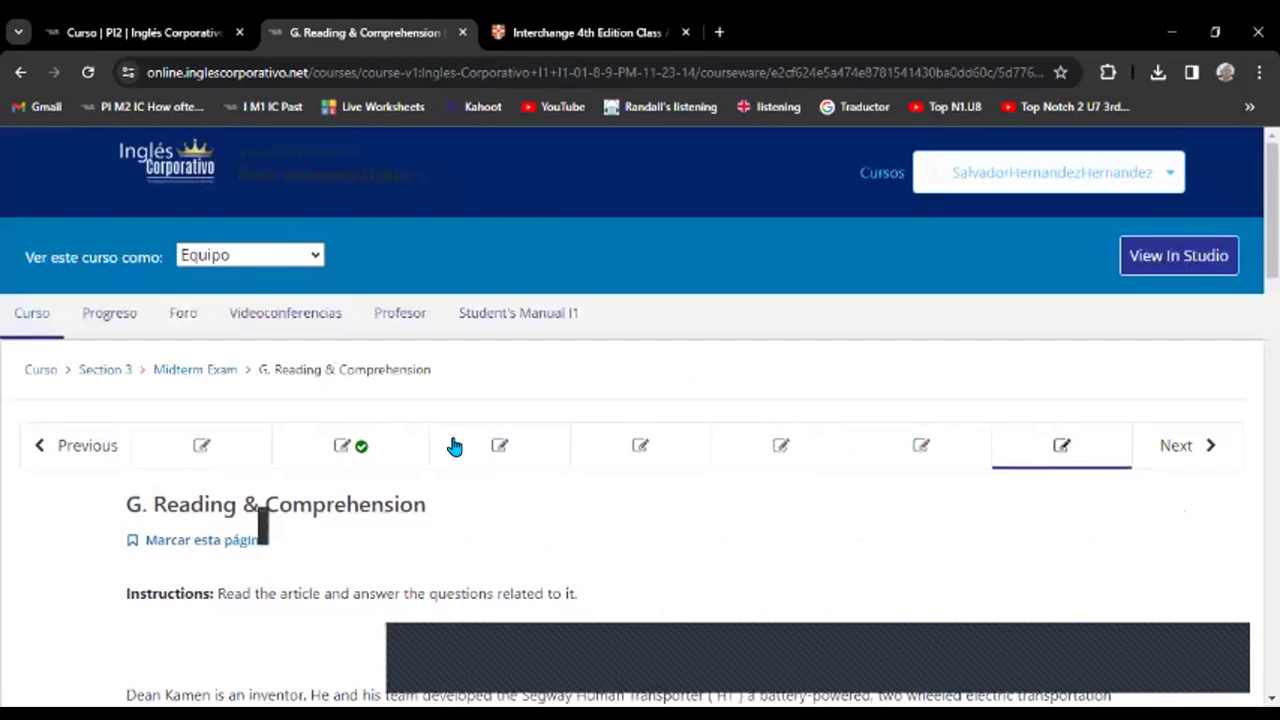